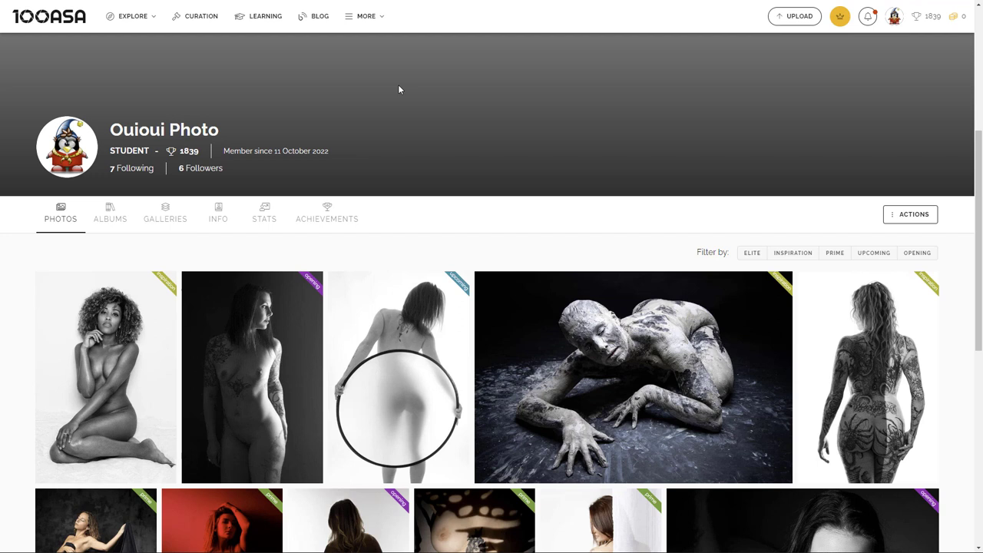
- Open How does it work? from the MORE menu and scroll its timeline down to the Elite gallery card
{"action": "mouse_move", "coordinate": [357, 17]}
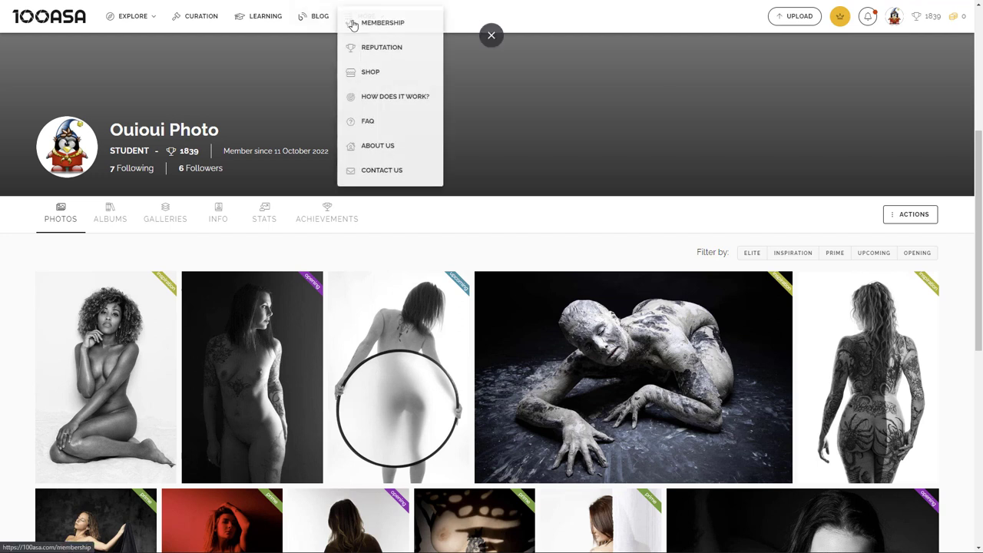
{"action": "left_click", "coordinate": [366, 96]}
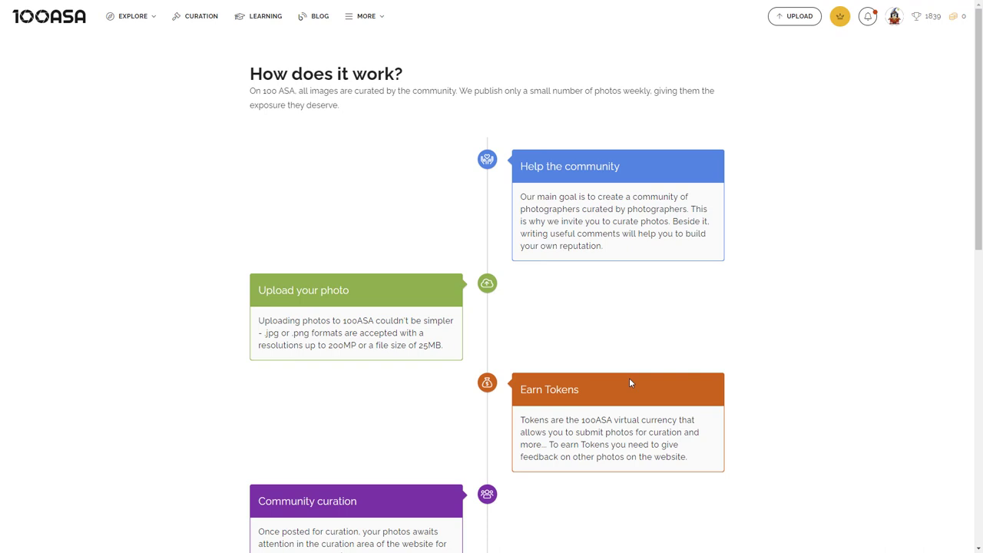
{"action": "scroll", "coordinate": [627, 368], "scroll_direction": "down", "scroll_amount": 2}
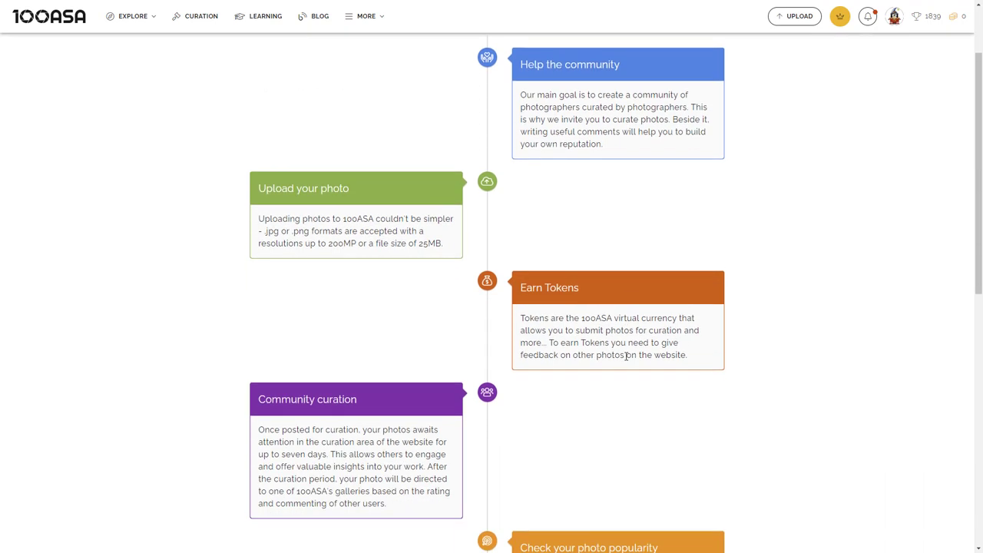
{"action": "scroll", "coordinate": [626, 356], "scroll_direction": "down", "scroll_amount": 2}
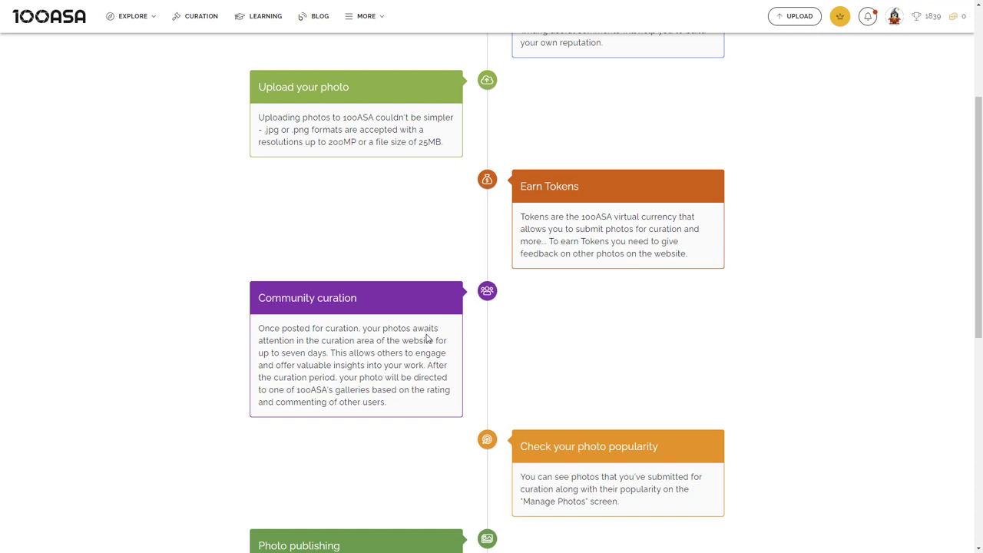
{"action": "scroll", "coordinate": [589, 397], "scroll_direction": "down", "scroll_amount": 3}
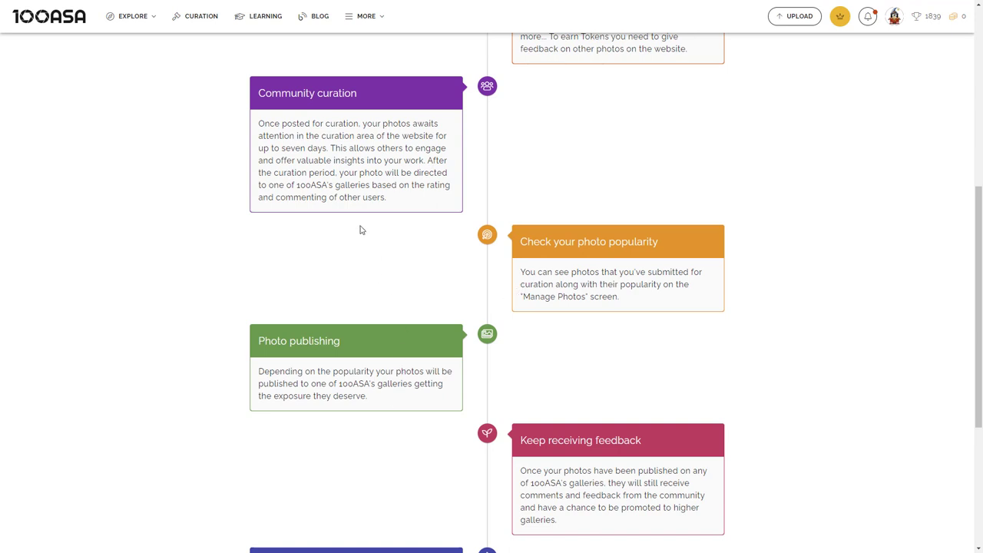
{"action": "scroll", "coordinate": [388, 239], "scroll_direction": "down", "scroll_amount": 2}
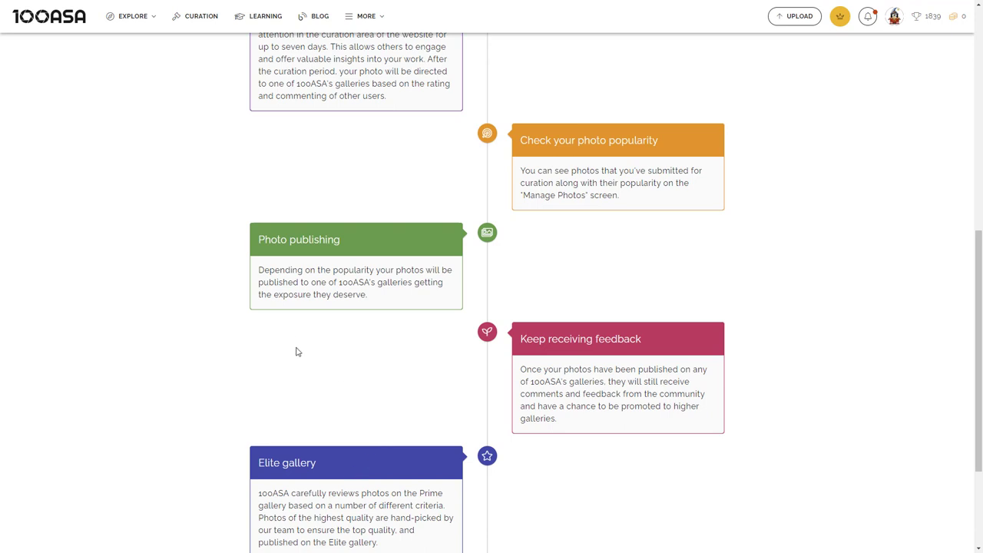
{"action": "mouse_move", "coordinate": [153, 24]}
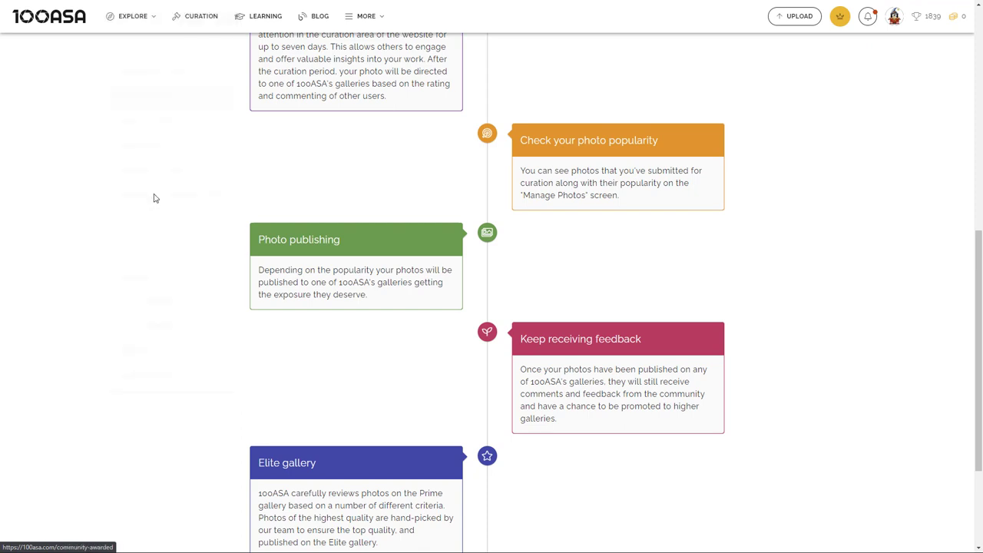
{"action": "mouse_move", "coordinate": [139, 18]}
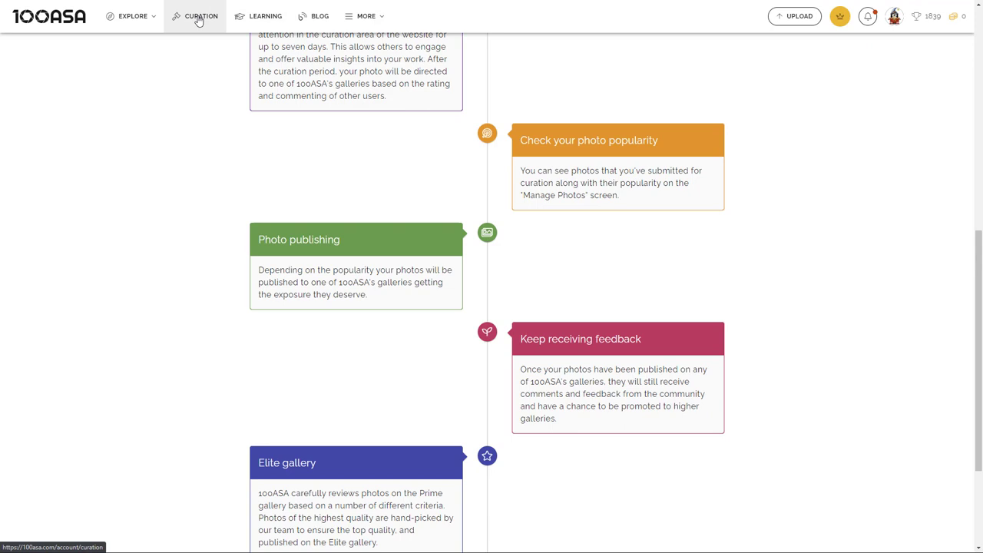
- Open the CURATION gallery and scroll through new submissions like Manhattan and European Firebug
{"action": "left_click", "coordinate": [199, 19]}
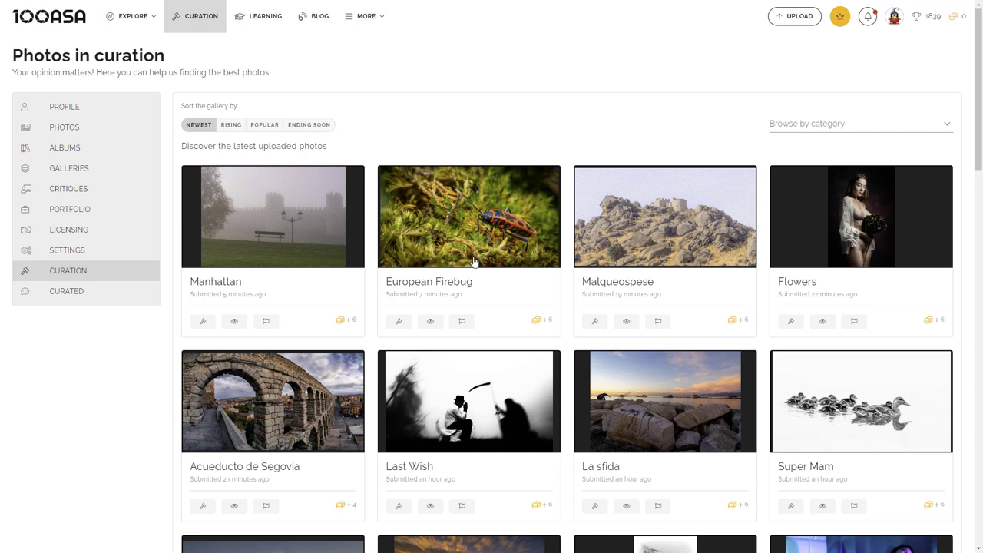
{"action": "scroll", "coordinate": [474, 262], "scroll_direction": "down", "scroll_amount": 3}
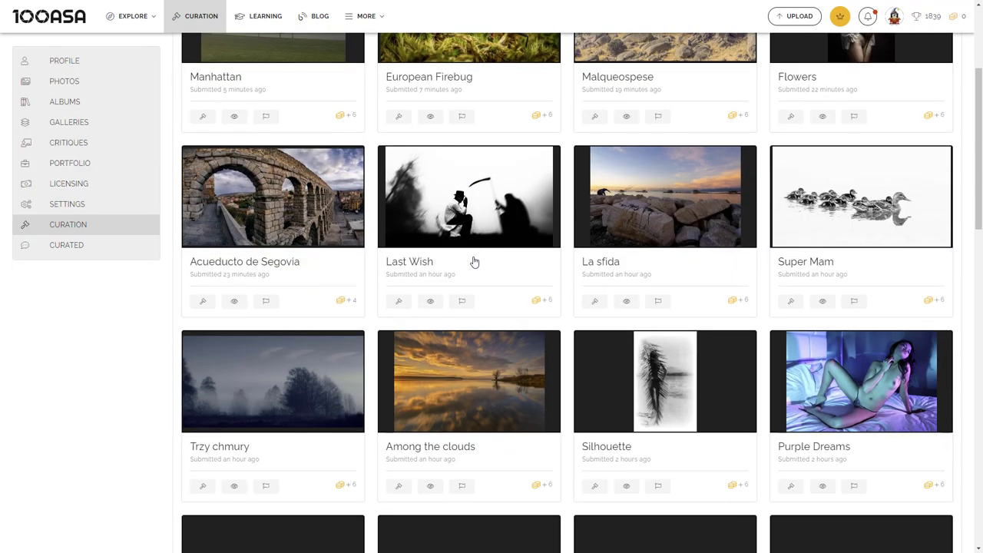
{"action": "scroll", "coordinate": [474, 262], "scroll_direction": "down", "scroll_amount": 3}
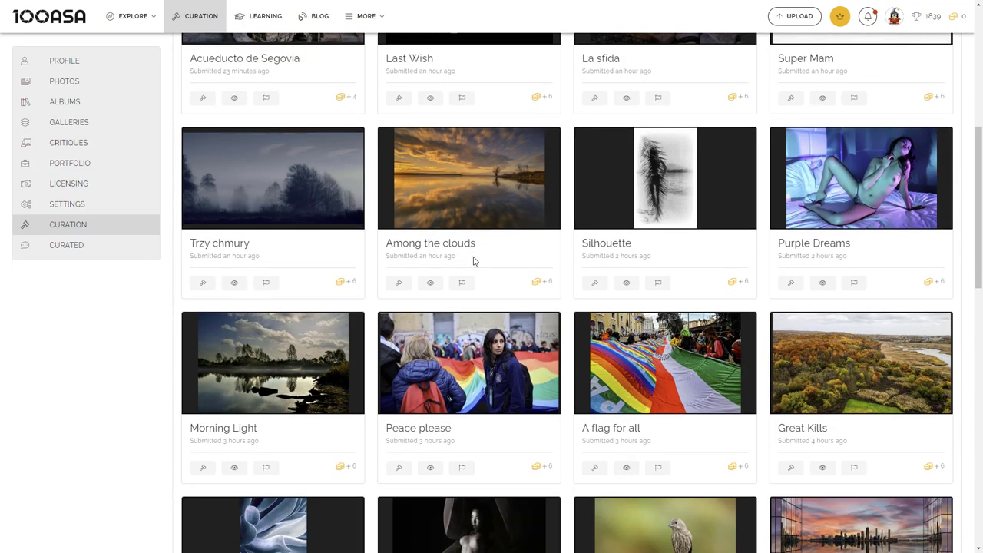
{"action": "scroll", "coordinate": [474, 262], "scroll_direction": "down", "scroll_amount": 3}
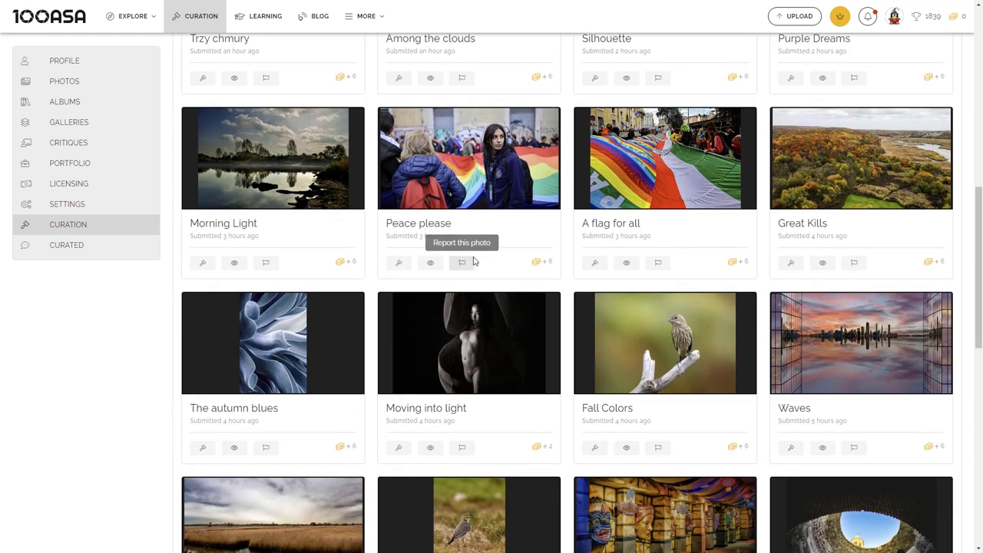
- Open Moving into light, like it, and score it 5, 5, 5, 4 (content), 5 for Excellent
{"action": "left_click", "coordinate": [489, 338]}
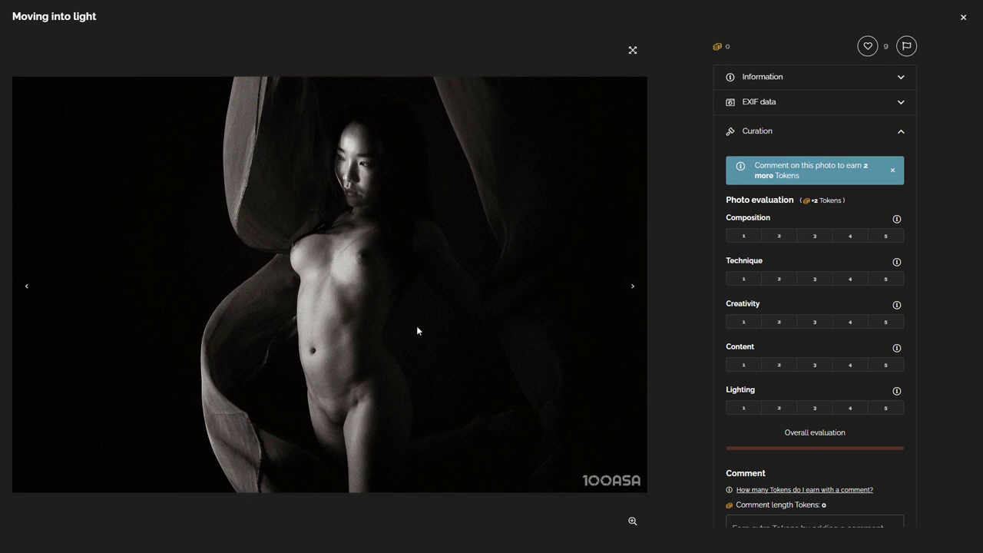
{"action": "left_click", "coordinate": [867, 46]}
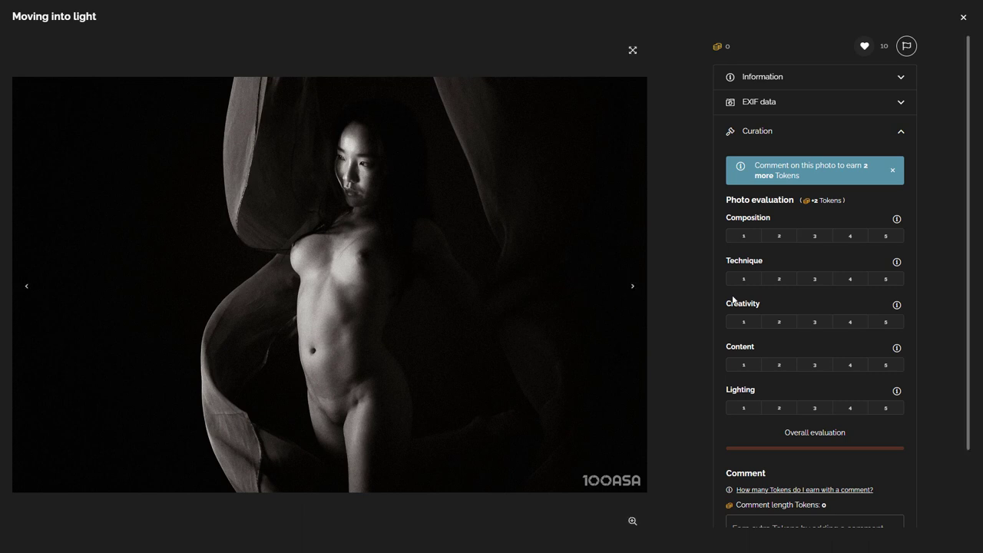
{"action": "left_click", "coordinate": [889, 236]}
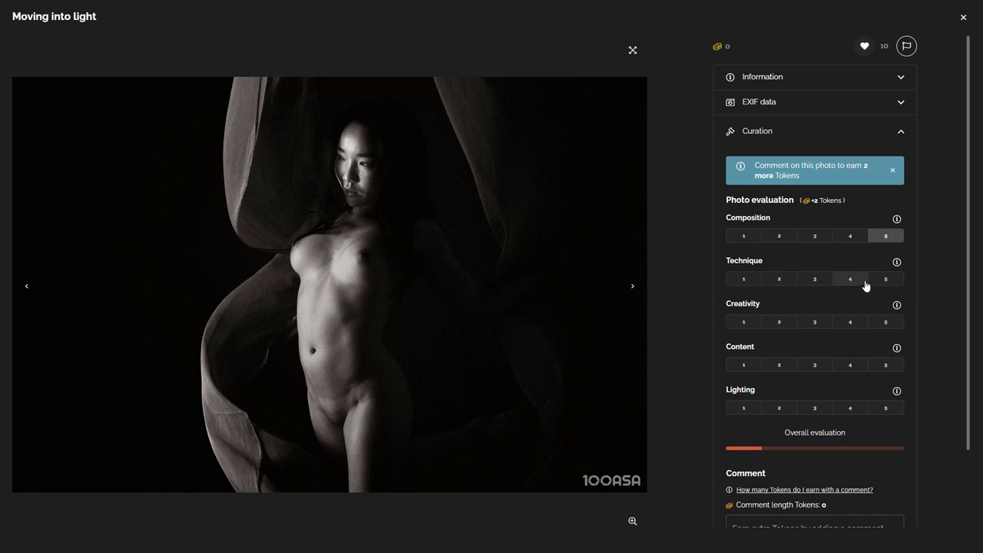
{"action": "left_click", "coordinate": [887, 280]}
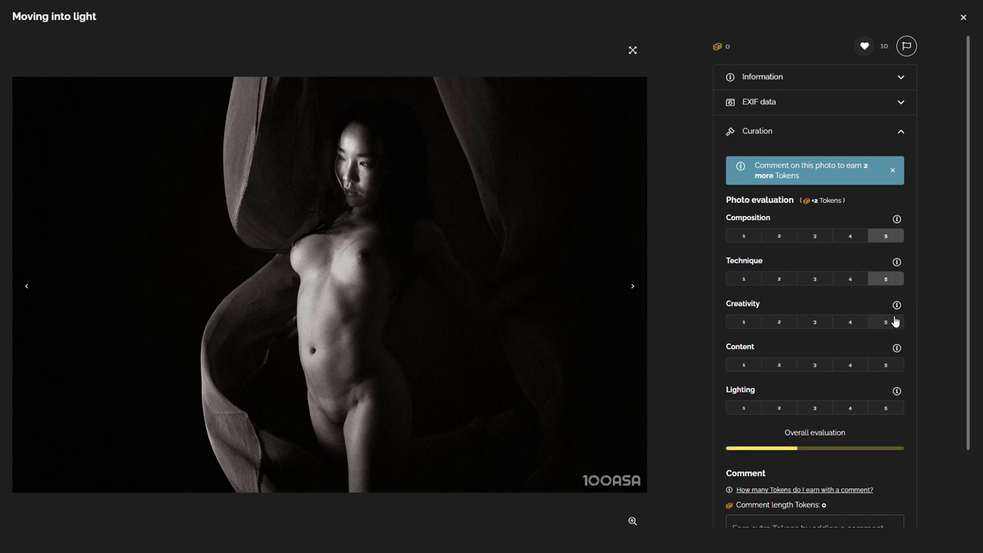
{"action": "left_click", "coordinate": [888, 323]}
{"action": "scroll", "coordinate": [845, 289], "scroll_direction": "down", "scroll_amount": 1}
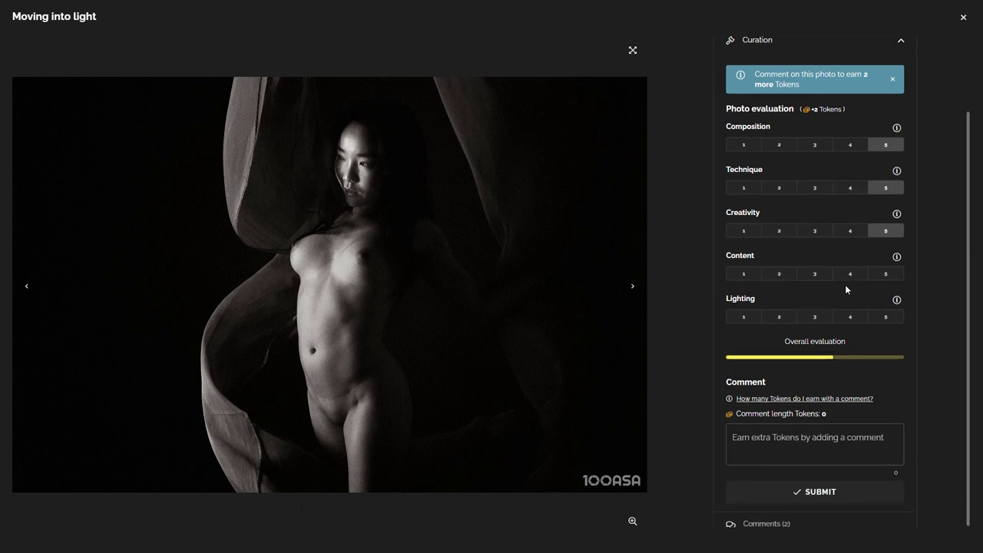
{"action": "left_click", "coordinate": [852, 279]}
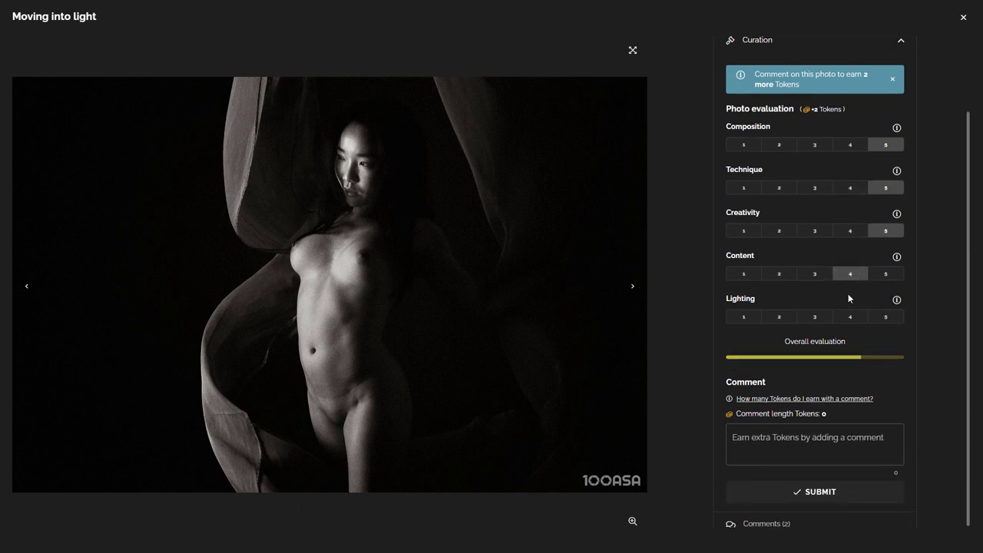
{"action": "left_click", "coordinate": [887, 319]}
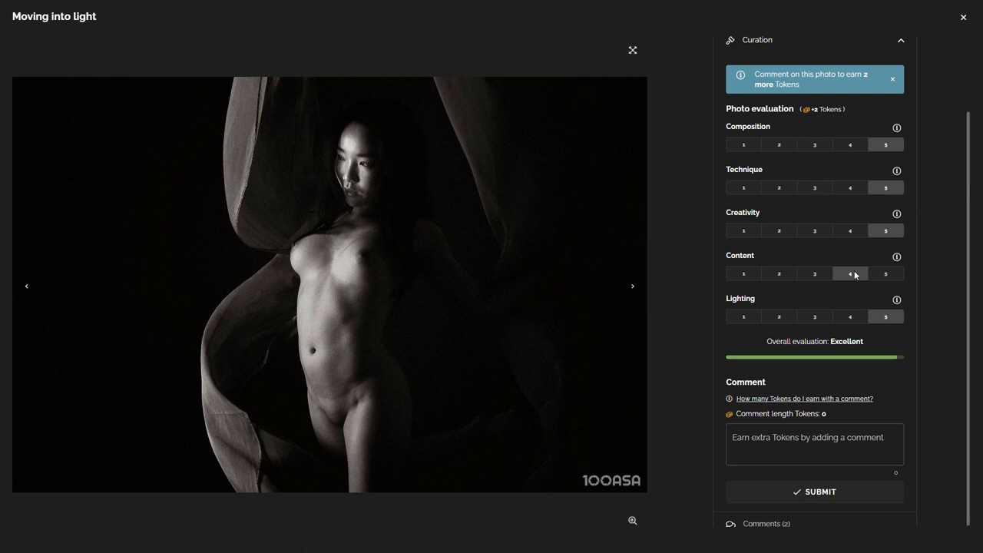
- Comment praising the light, real whites, real blacks and the pose, then submit the curation
{"action": "left_click", "coordinate": [808, 440]}
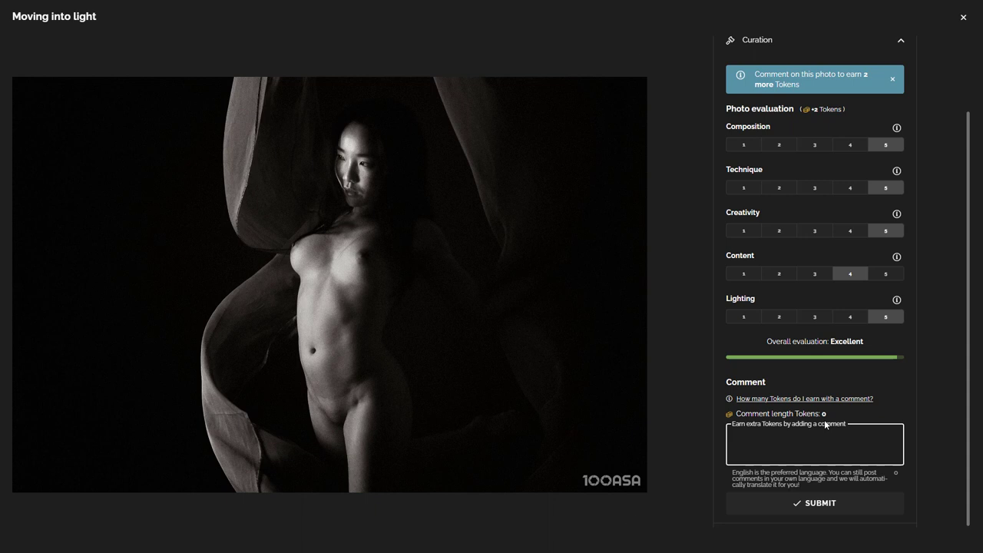
{"action": "type", "text": "(I Like the light on this one. Real"}
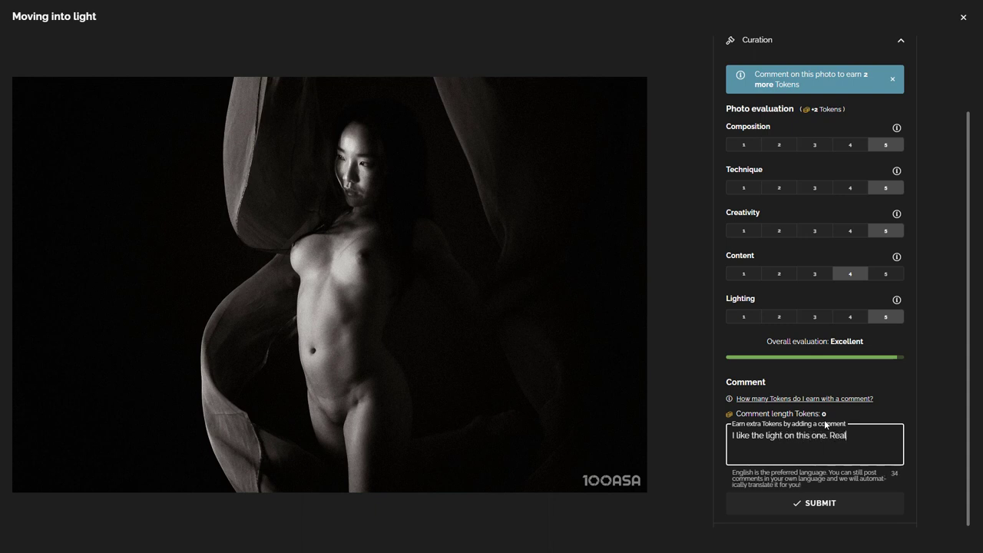
{"action": "type", "text": "whites "}
{"action": "type", "text": "and real blacks. "}
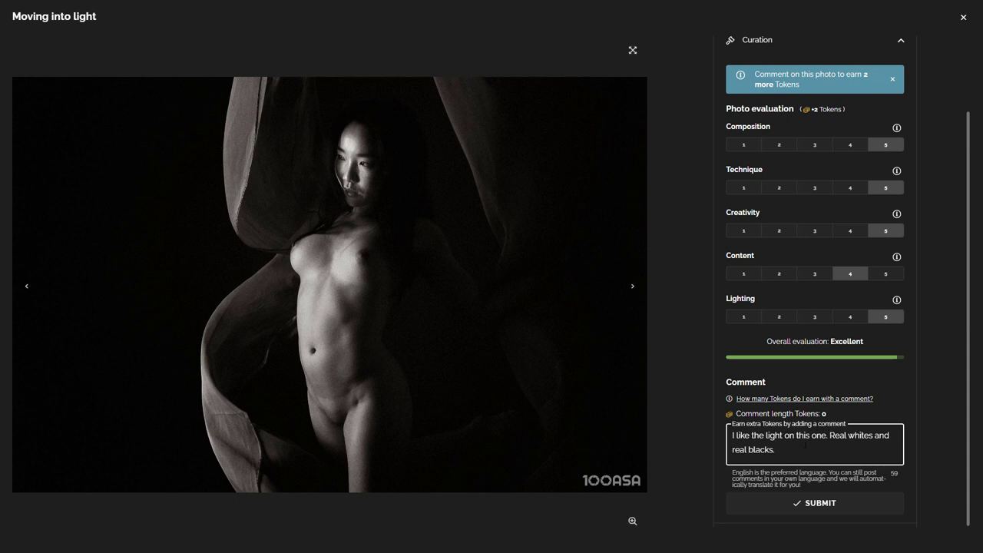
{"action": "type", "text": "The pose "}
{"action": "type", "text": "with the"}
{"action": "key", "text": "BackSpace"}
{"action": "key", "text": "BackSpace"}
{"action": "key", "text": "BackSpace"}
{"action": "key", "text": "BackSpace"}
{"action": "key", "text": "BackSpace"}
{"action": "key", "text": "BackSpace"}
{"action": "key", "text": "BackSpace"}
{"action": "key", "text": "BackSpace"}
{"action": "key", "text": "BackSpace"}
{"action": "type", "text": "is nice. It deserve my like"}
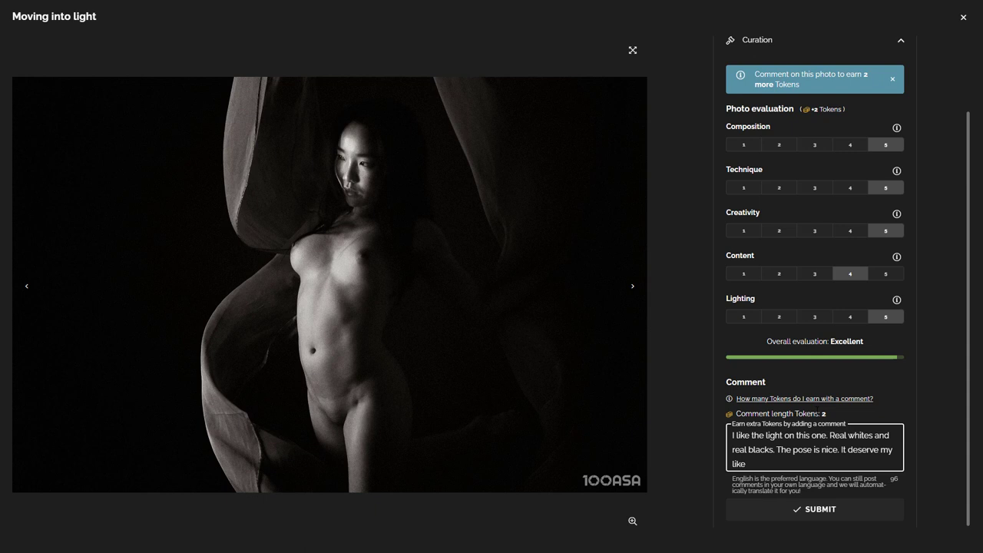
{"action": "left_click", "coordinate": [827, 512]}
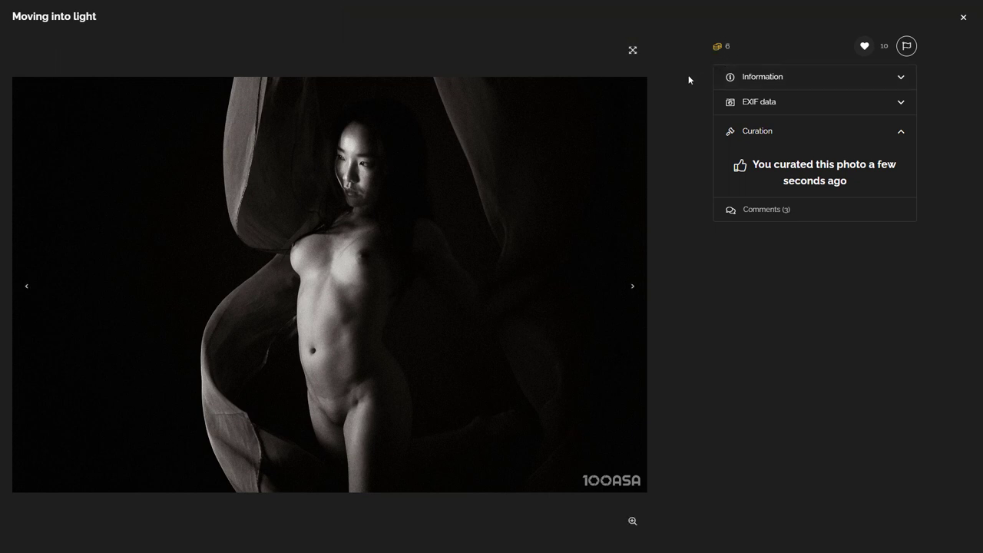
- Move to Fall Colors, like it, and rate composition, technique, lighting 5, creativity 3, content 4
{"action": "left_click", "coordinate": [633, 287]}
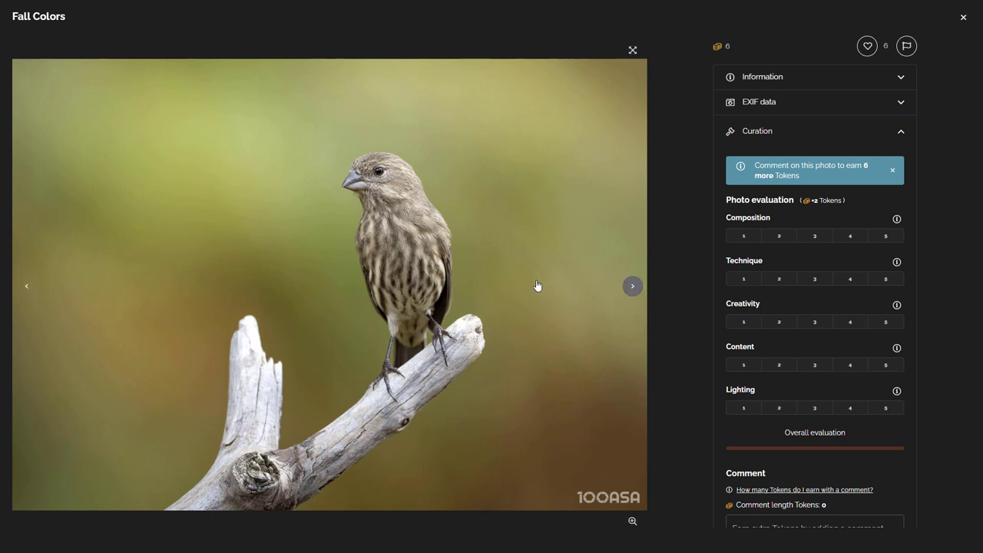
{"action": "left_click", "coordinate": [867, 45]}
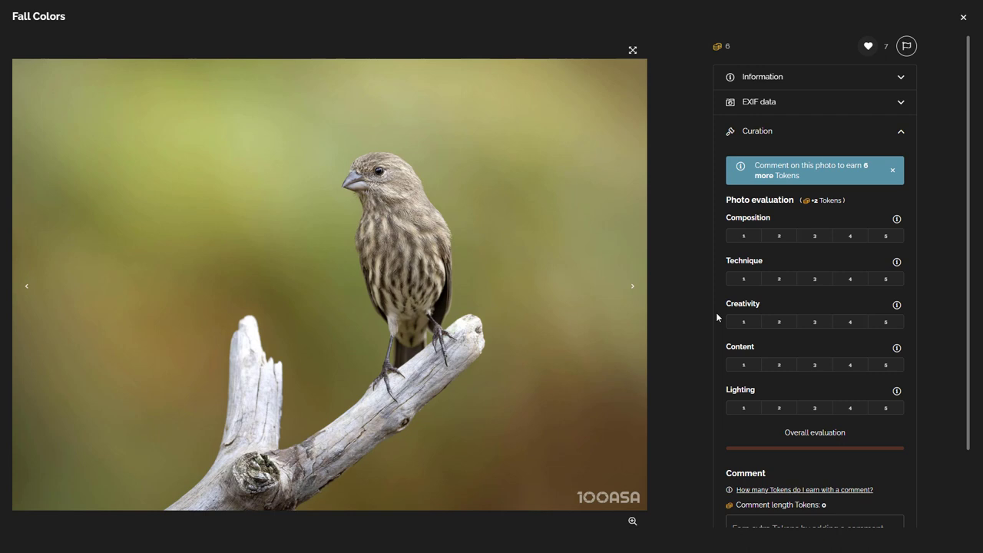
{"action": "left_click", "coordinate": [891, 237]}
{"action": "left_click", "coordinate": [887, 279]}
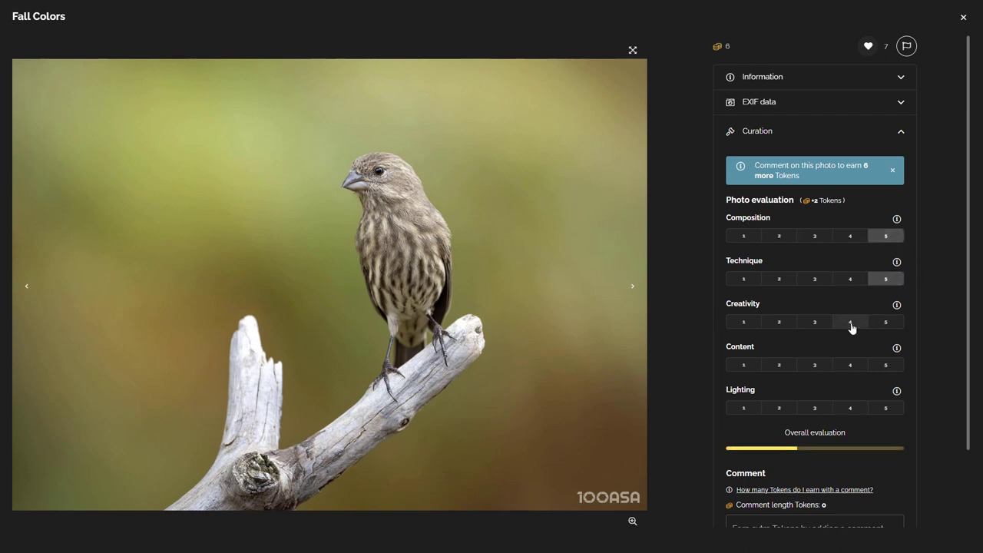
{"action": "left_click", "coordinate": [823, 331]}
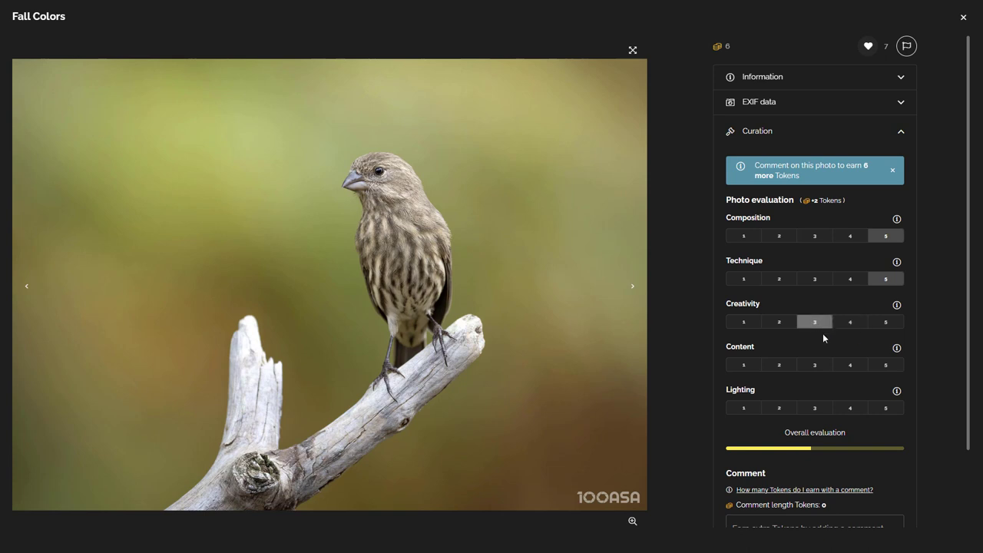
{"action": "left_click", "coordinate": [849, 366]}
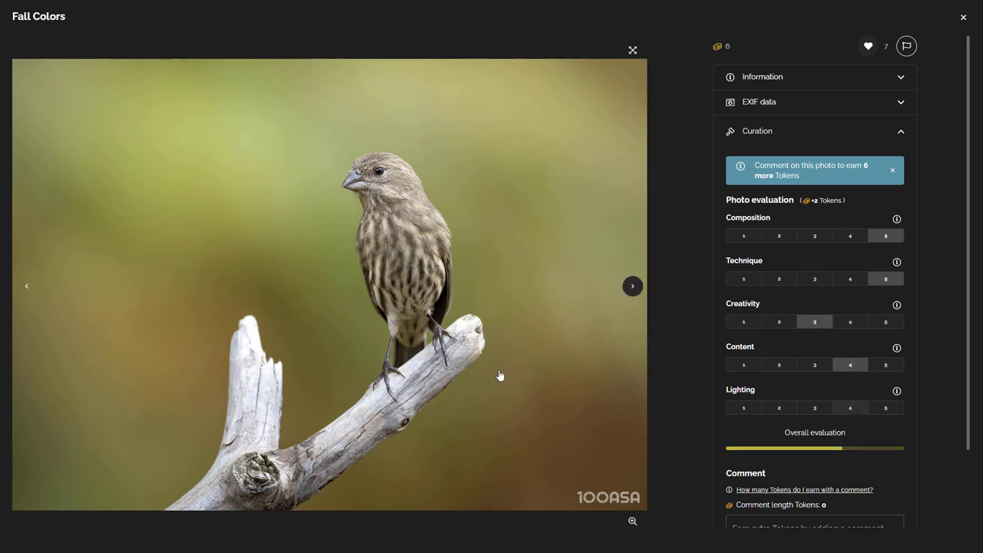
{"action": "left_click", "coordinate": [884, 410]}
{"action": "scroll", "coordinate": [824, 352], "scroll_direction": "down", "scroll_amount": 2}
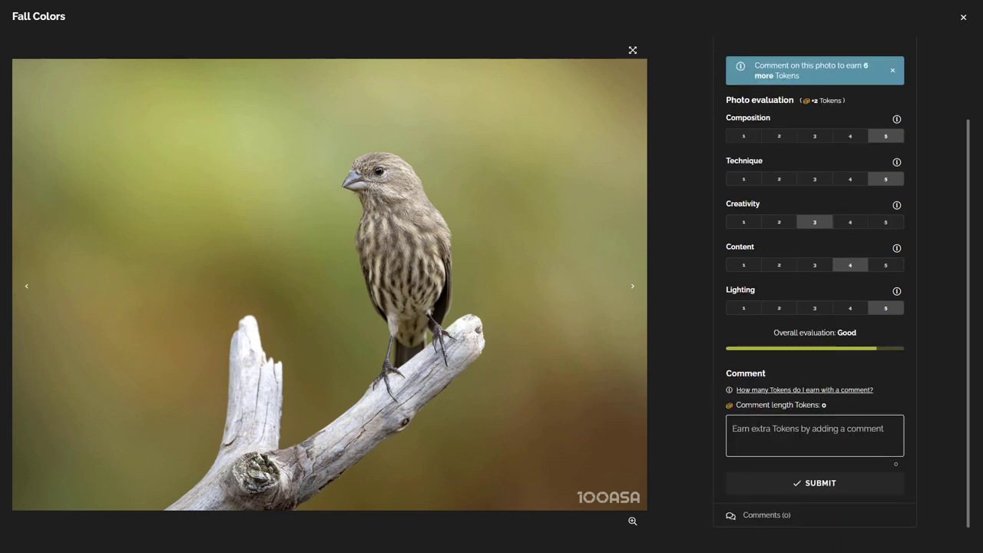
{"action": "left_click", "coordinate": [763, 425]}
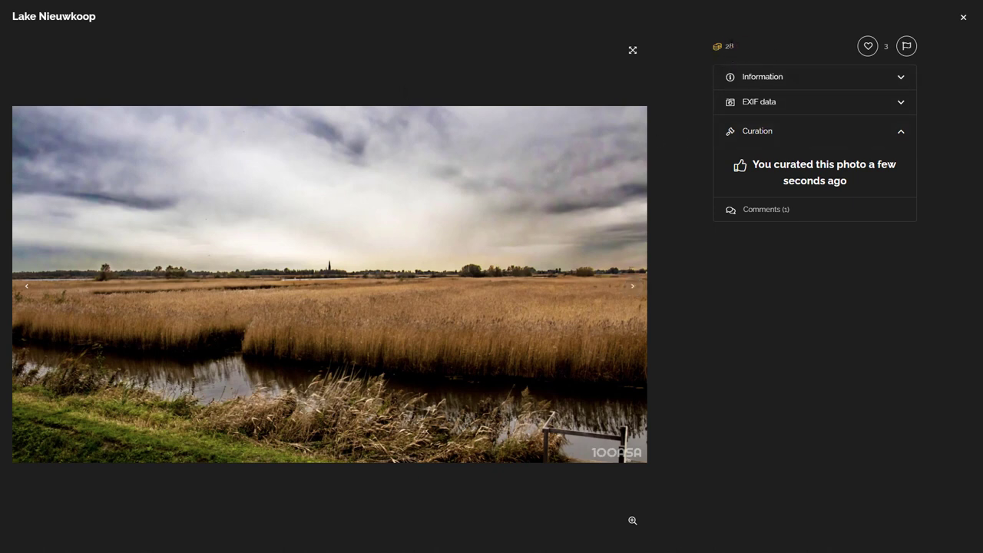
- Close the viewer, start a new upload, and load Photo.jpg from E:\temp into the form
{"action": "left_click", "coordinate": [963, 18]}
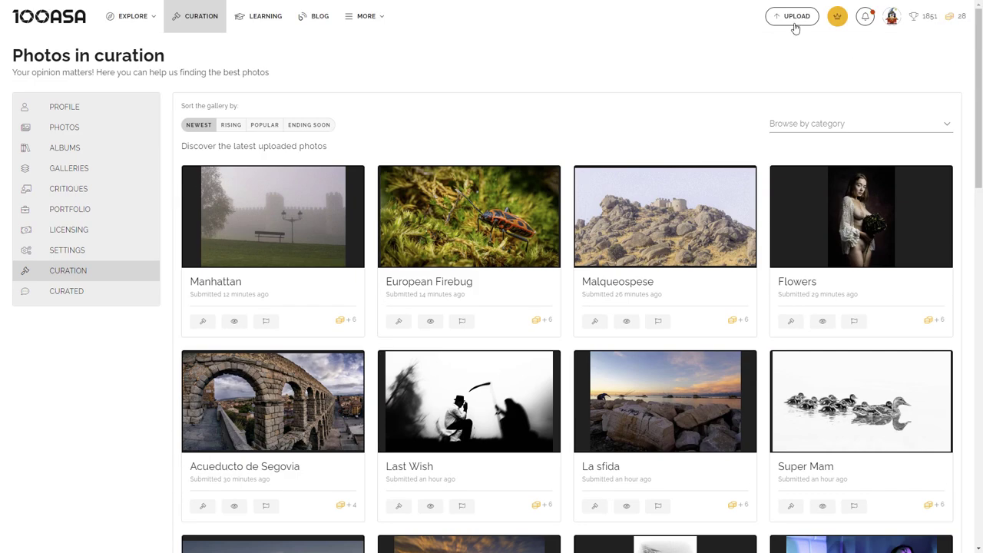
{"action": "left_click", "coordinate": [795, 21]}
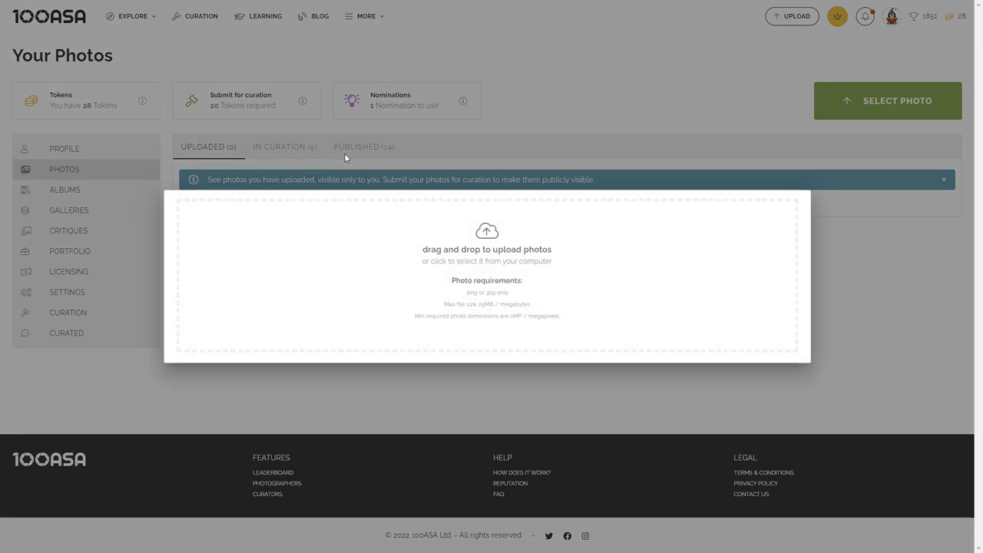
{"action": "left_click", "coordinate": [490, 234]}
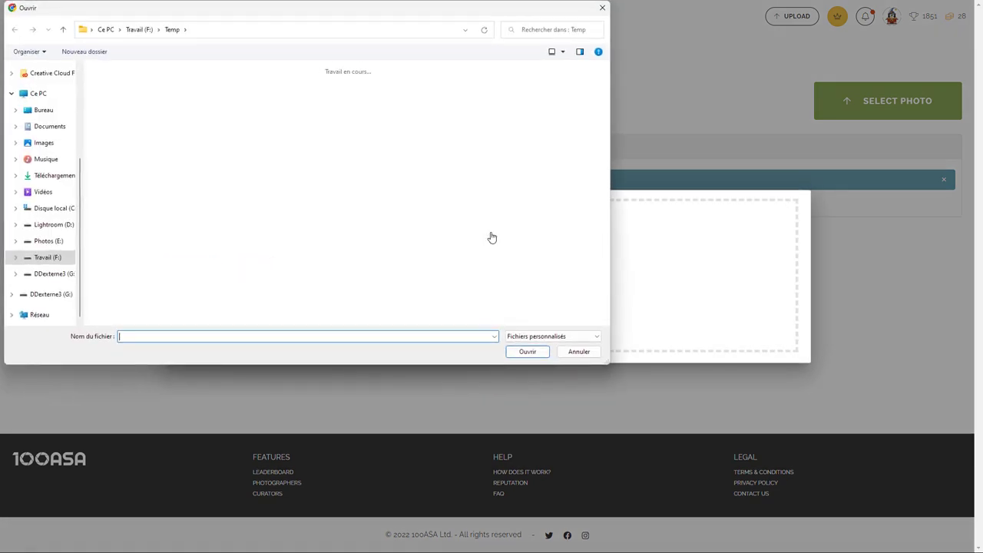
{"action": "left_click", "coordinate": [50, 241]}
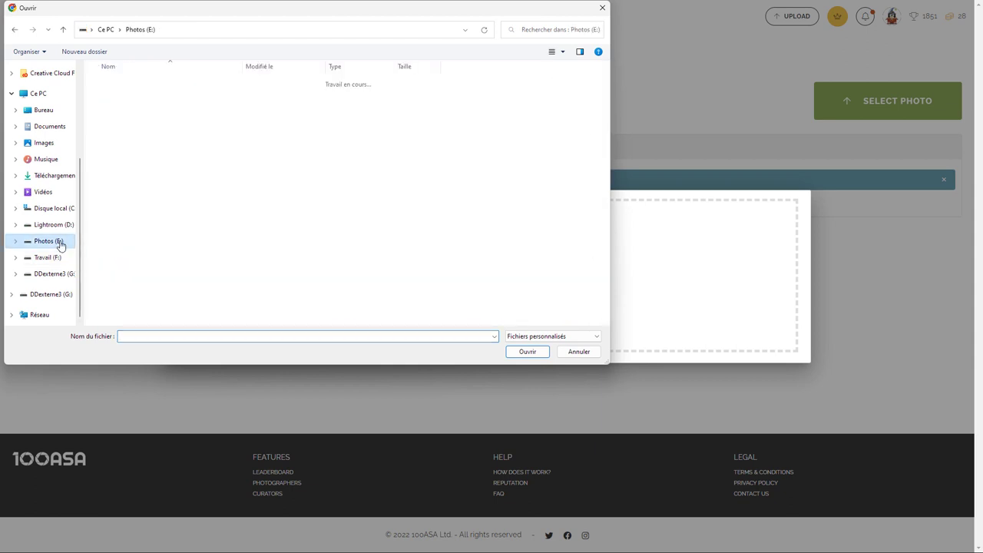
{"action": "double_click", "coordinate": [128, 131]}
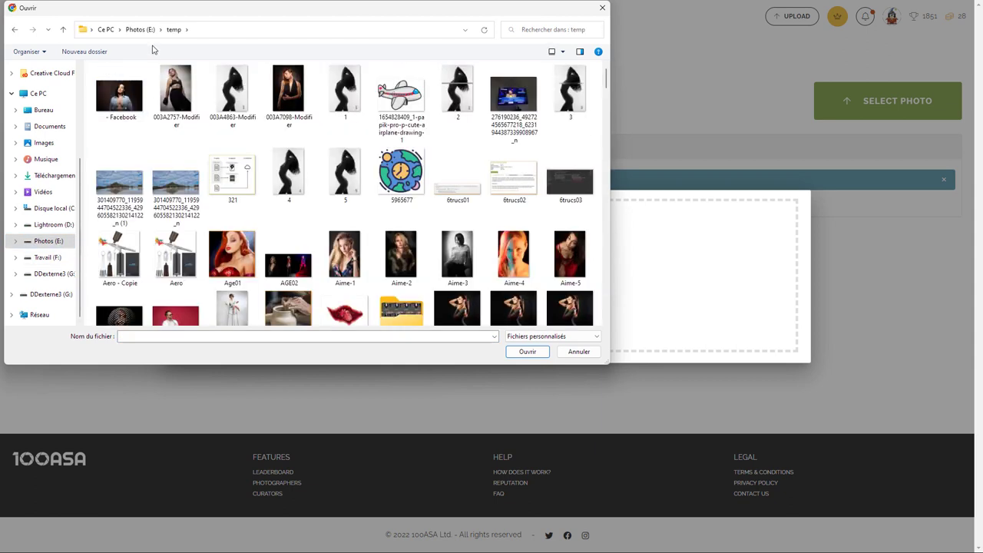
{"action": "left_click", "coordinate": [224, 337]}
{"action": "type", "text": "Photo"}
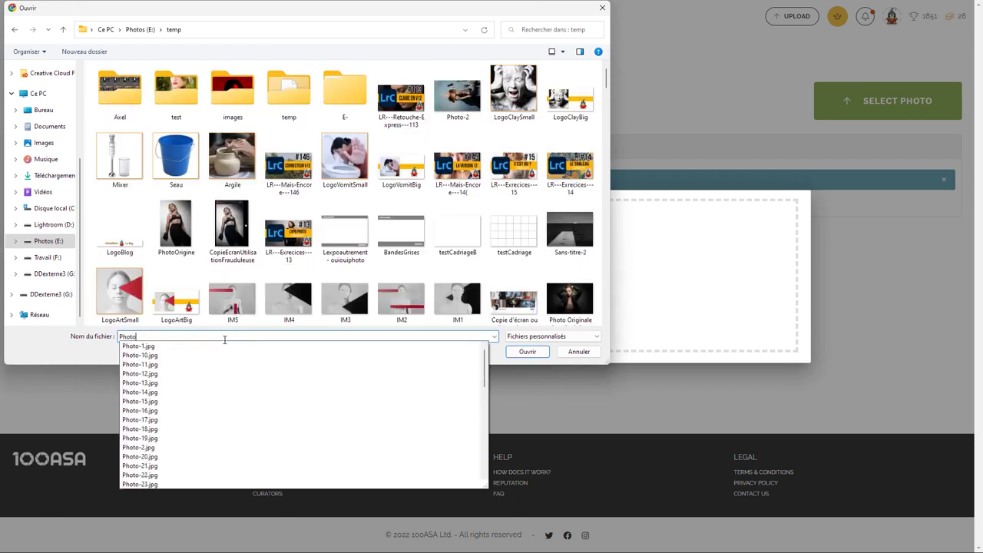
{"action": "type", "text": "."}
{"action": "key", "text": "Down"}
{"action": "key", "text": "Down"}
{"action": "key", "text": "Return"}
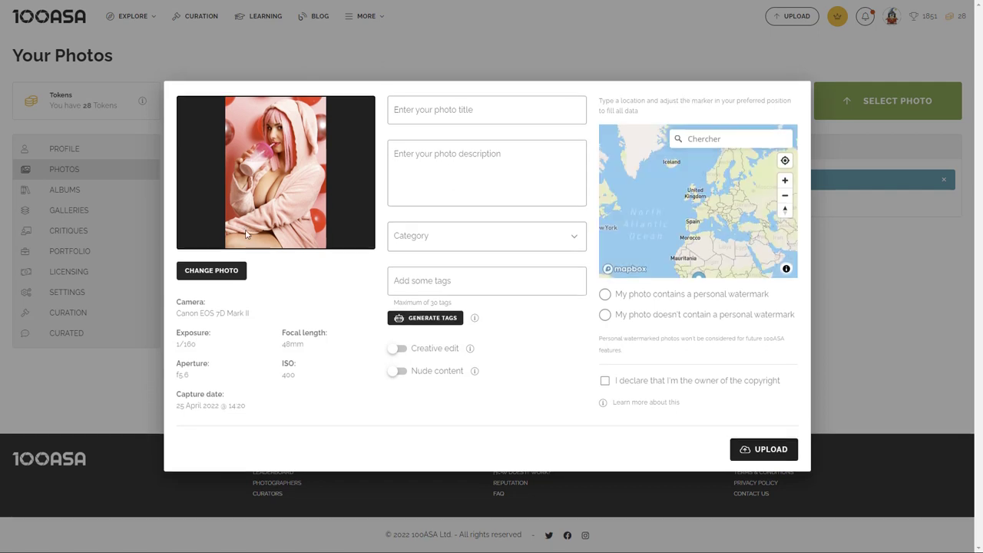
- Enter the photo's title and begin the description: 'The idea was to play with the pink color.'
{"action": "left_click", "coordinate": [411, 114]}
{"action": "type", "text": "Cassie"}
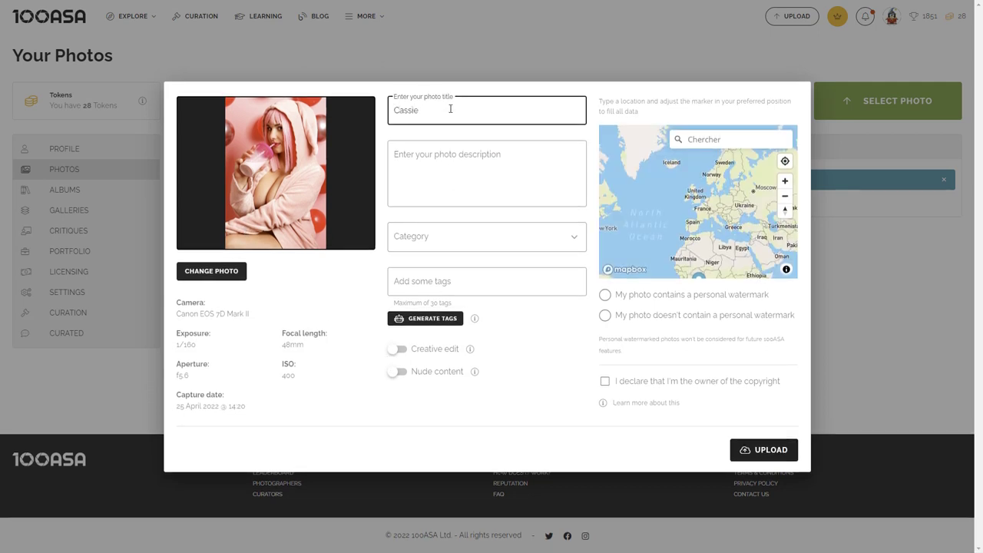
{"action": "left_click", "coordinate": [460, 160]}
{"action": "type", "text": "The "}
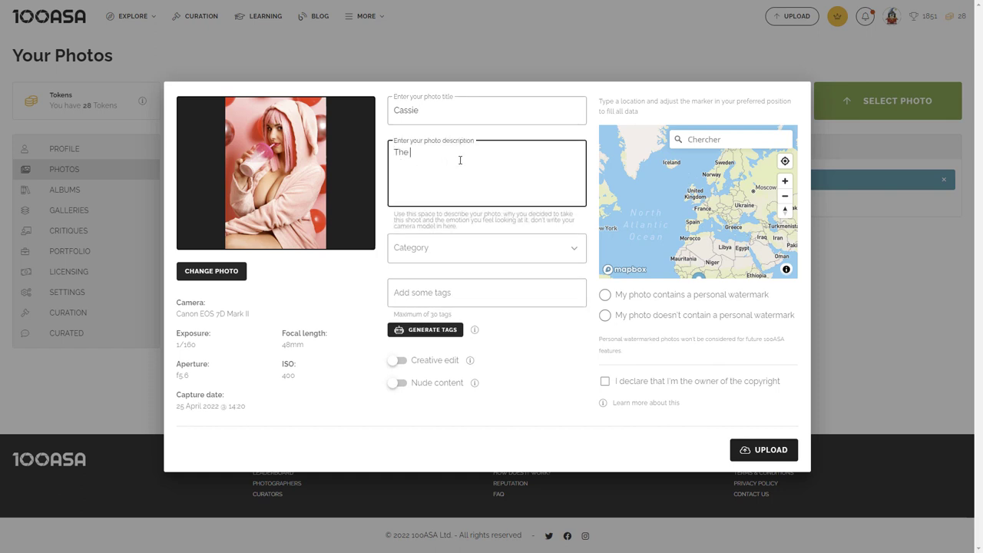
{"action": "type", "text": "ide"}
{"action": "key", "text": "BackSpace"}
{"action": "type", "text": "ia was to pl"}
{"action": "type", "text": "ay wi"}
{"action": "type", "text": "th the pink color. The milk"}
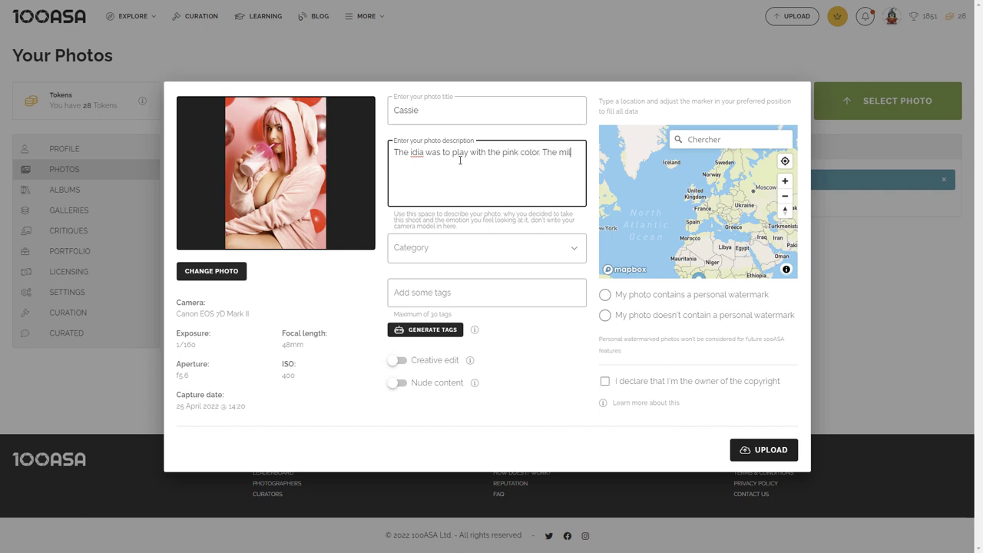
{"action": "type", "text": " has been color wi"}
{"action": "type", "text": "th"}
- Finish the description noting the milk was colored before the shoot, and correct 'idia' to 'idea'
{"action": "key", "text": "BackSpace"}
{"action": "key", "text": "BackSpace"}
{"action": "key", "text": "BackSpace"}
{"action": "type", "text": "befo"}
{"action": "type", "text": "re the shoot"}
{"action": "left_click_drag", "start_coordinate": [421, 152], "coordinate": [425, 152]}
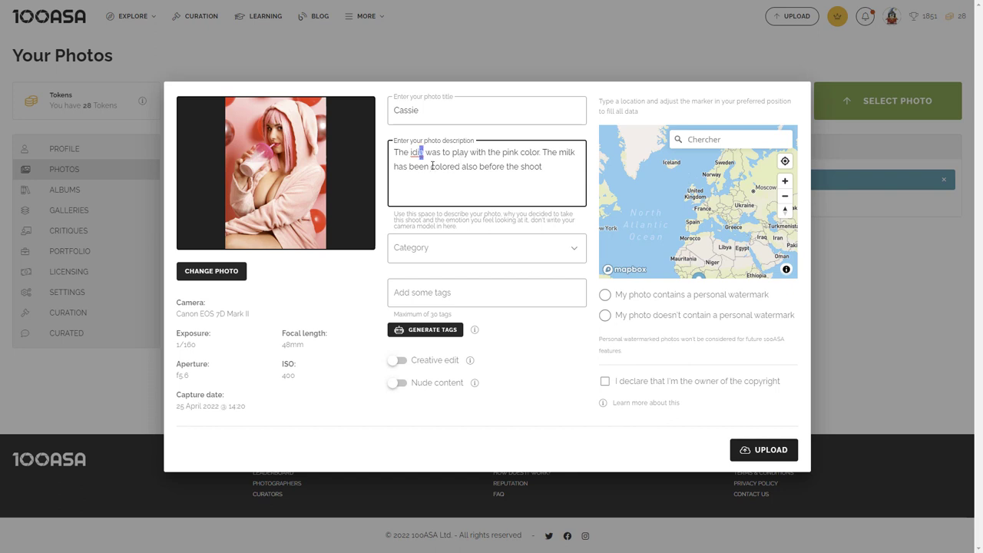
{"action": "type", "text": "e"}
{"action": "key", "text": "BackSpace"}
{"action": "type", "text": "e"}
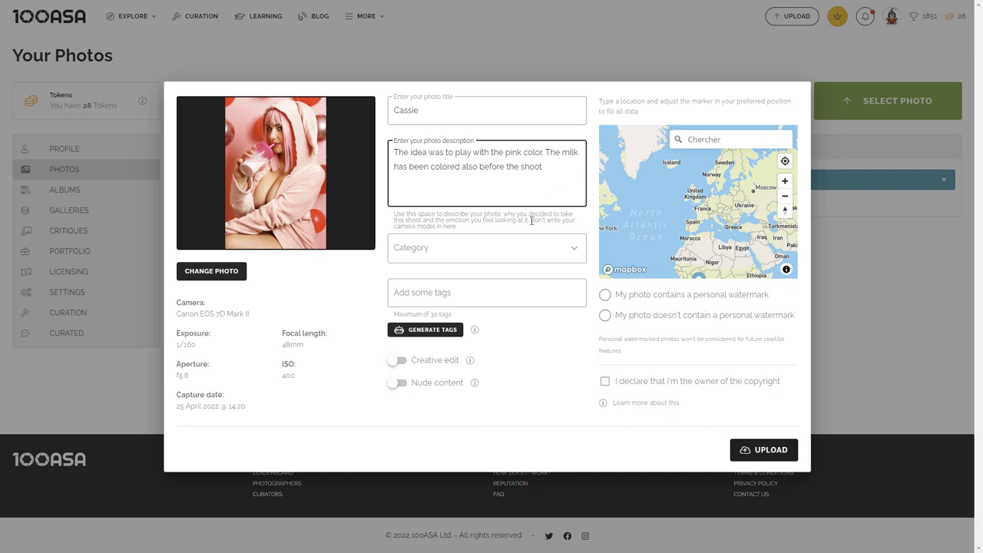
- Set the category to Boudoir, auto-generate tags, and remove Muscle, Wig and Eyelash
{"action": "left_click", "coordinate": [485, 251]}
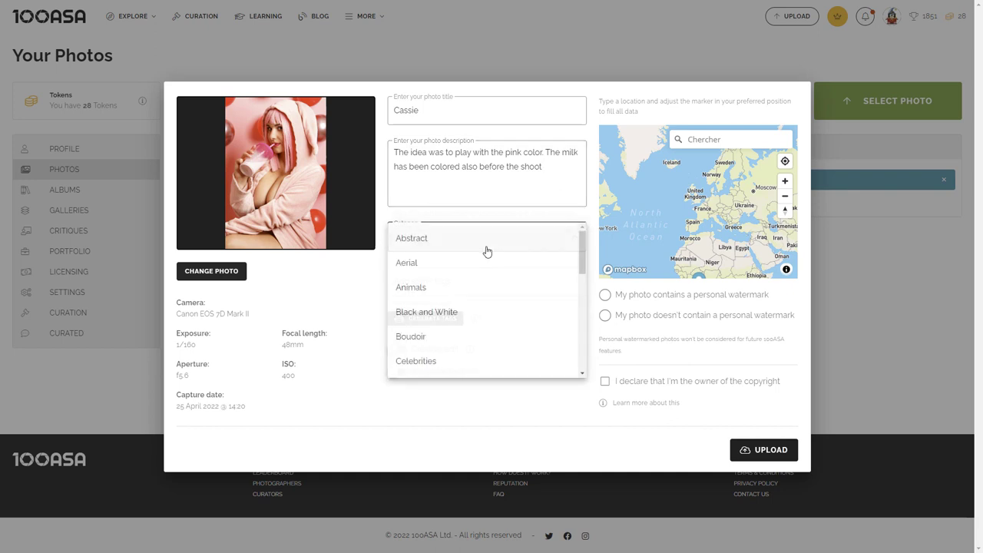
{"action": "left_click", "coordinate": [428, 338]}
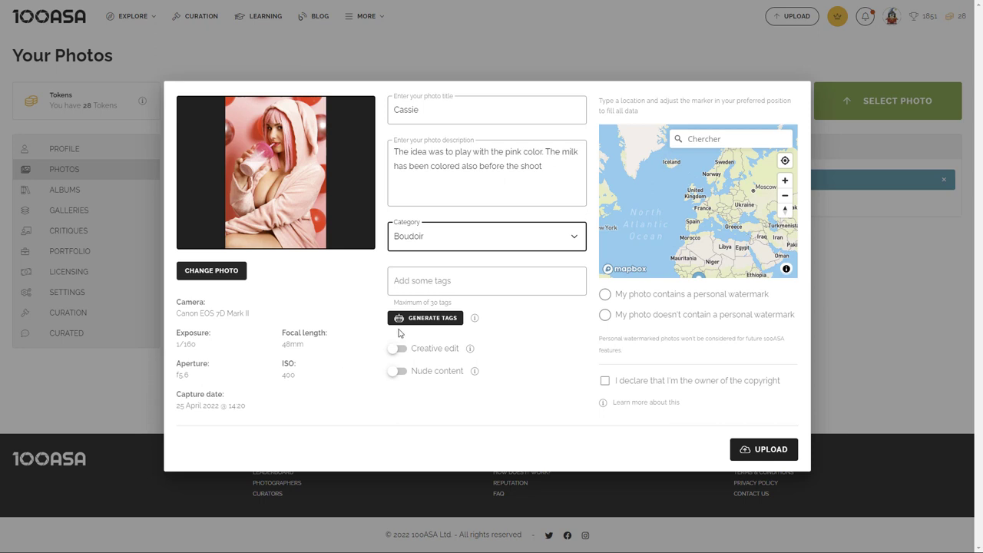
{"action": "left_click", "coordinate": [435, 323]}
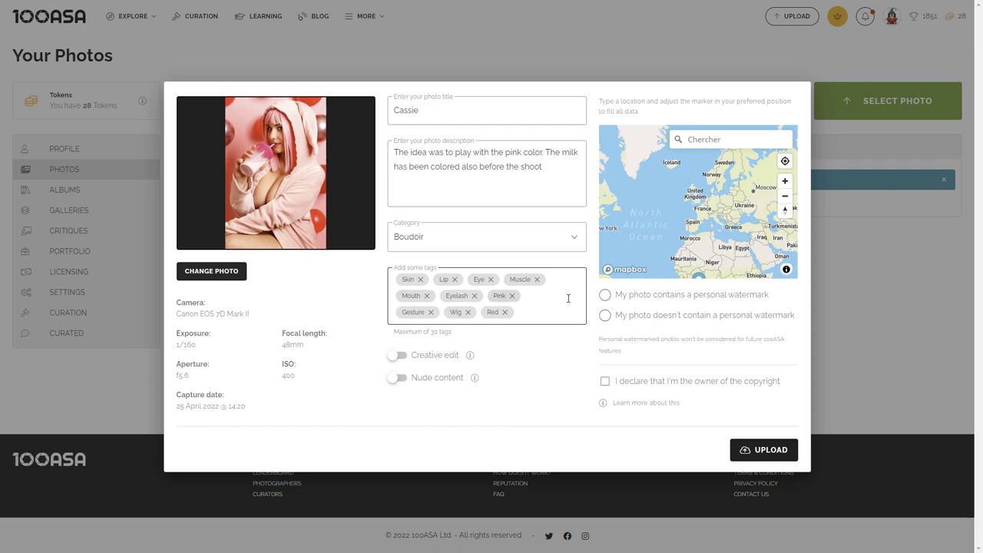
{"action": "left_click", "coordinate": [536, 280]}
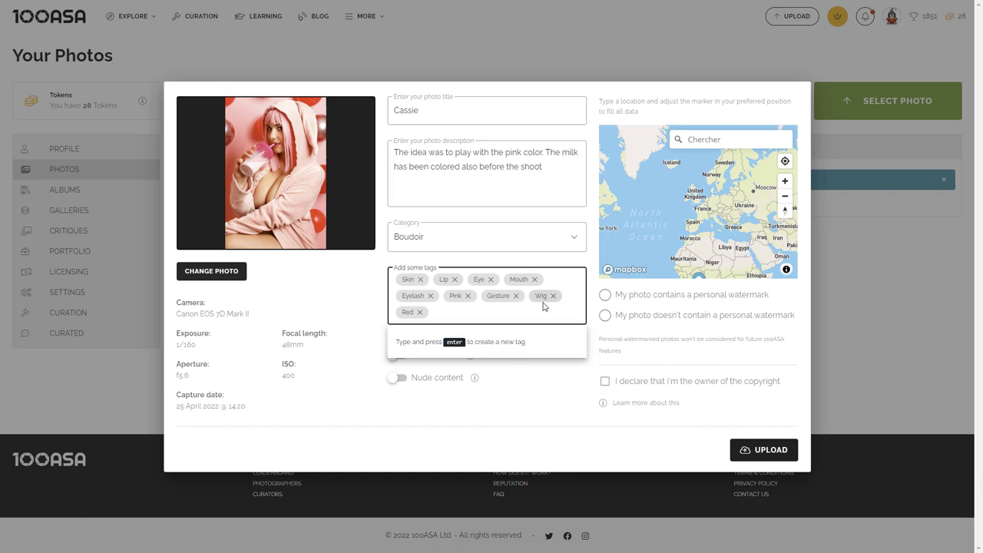
{"action": "left_click", "coordinate": [552, 298]}
{"action": "left_click", "coordinate": [431, 296]}
- Add the tags Beauty, beautiful woman, sensuality and sexy
{"action": "type", "text": "eauty"}
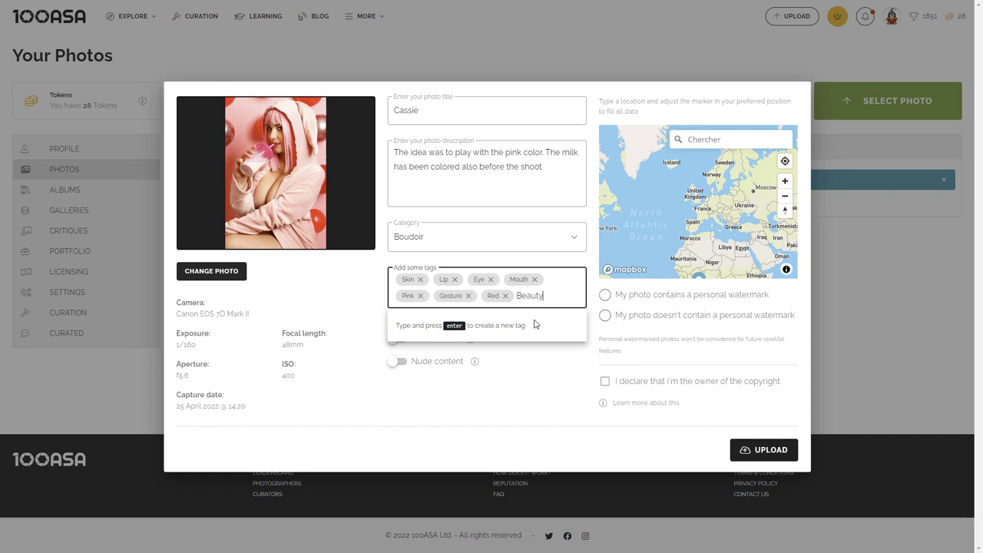
{"action": "key", "text": "Return"}
{"action": "type", "text": "beaut"}
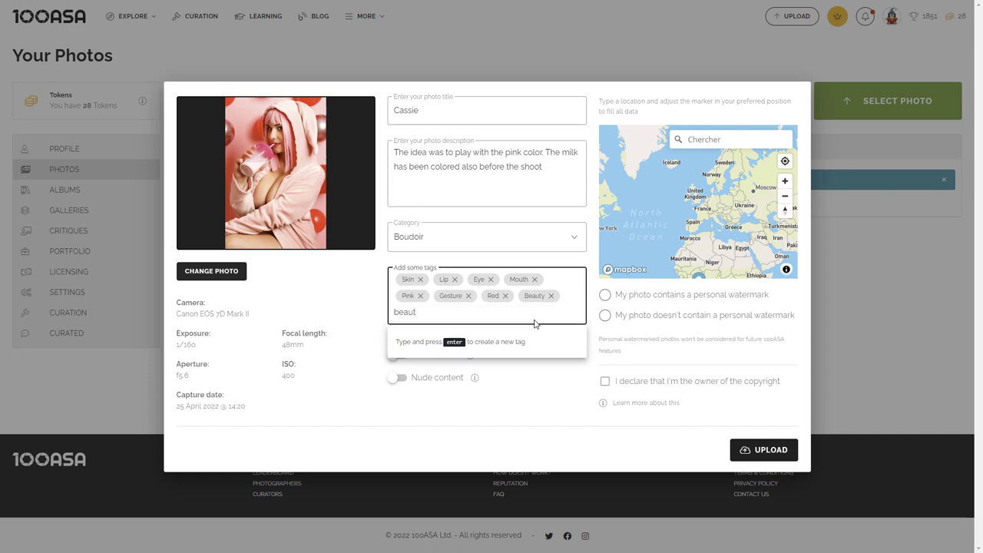
{"action": "type", "text": "iful woman"}
{"action": "key", "text": "Return"}
{"action": "type", "text": "sensuality"}
{"action": "key", "text": "Return"}
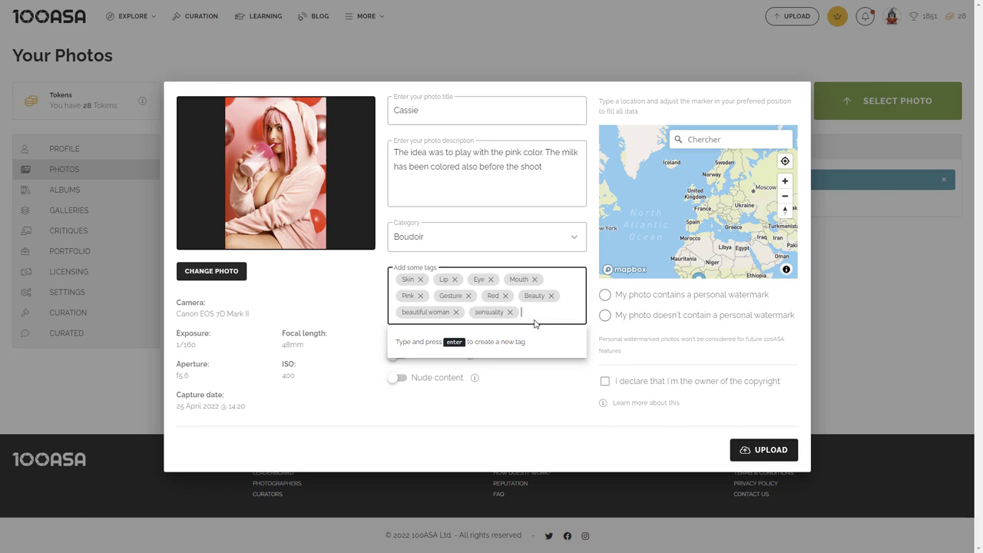
{"action": "type", "text": "y"}
{"action": "key", "text": "Return"}
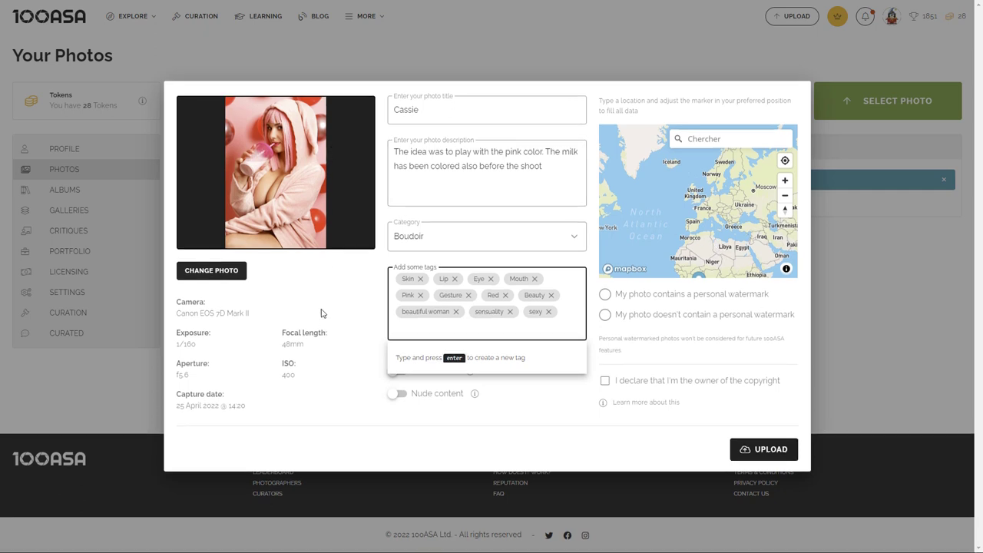
- Mark the photo as having no personal watermark, dismiss the nude content note, and declare copyright ownership
{"action": "left_click", "coordinate": [627, 318]}
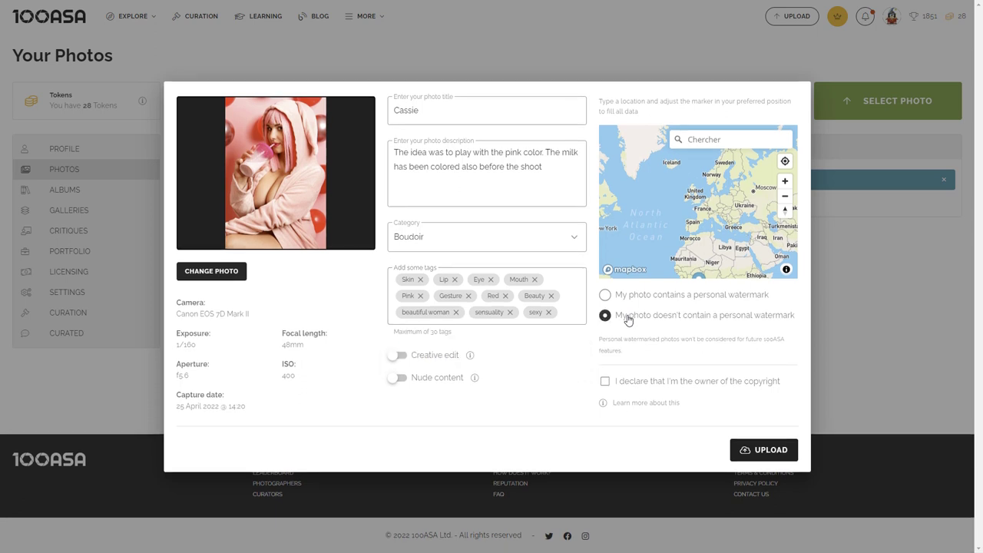
{"action": "left_click", "coordinate": [474, 378]}
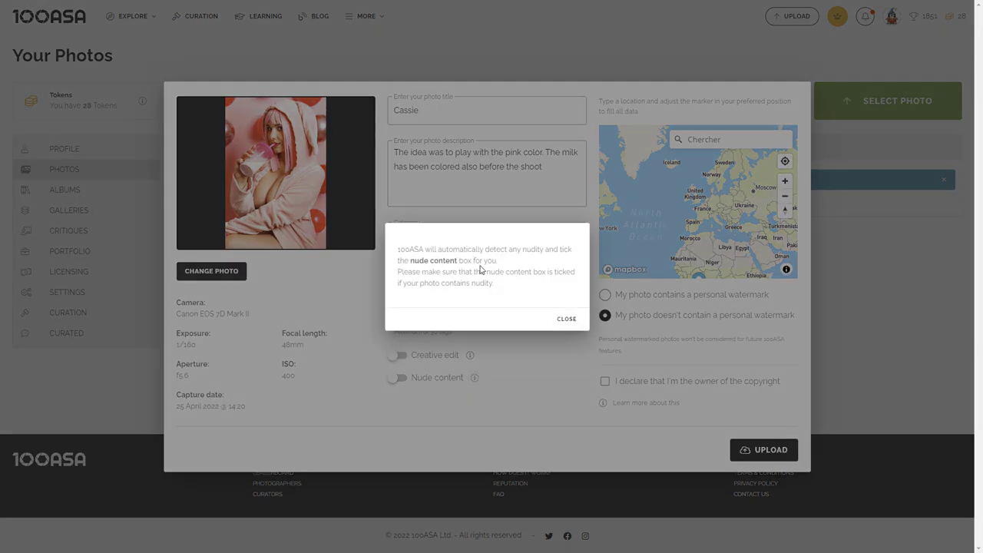
{"action": "left_click", "coordinate": [566, 319]}
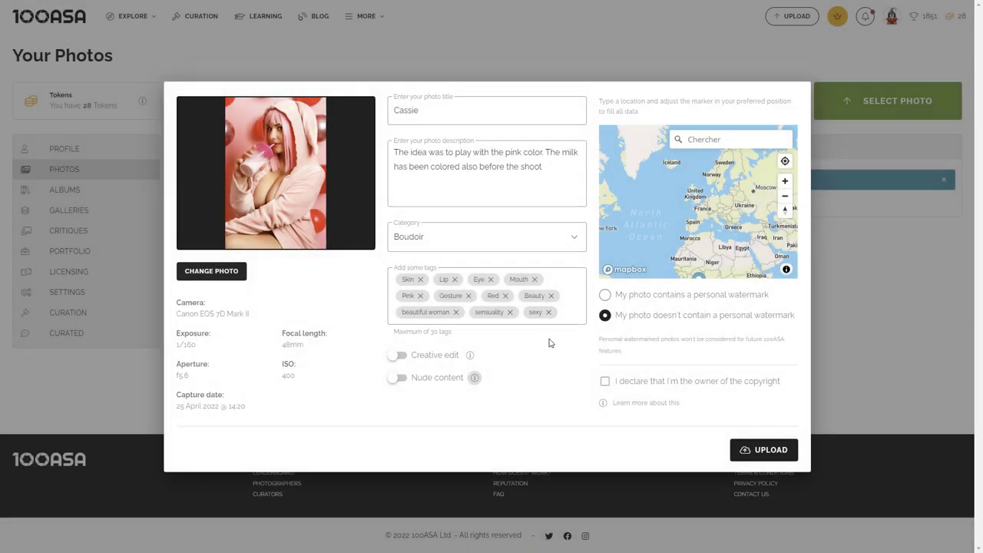
{"action": "left_click", "coordinate": [626, 385]}
- Set the location to Annecy, Haute-Savoie, France, and upload the photo
{"action": "left_click", "coordinate": [712, 140]}
{"action": "type", "text": "Anne"}
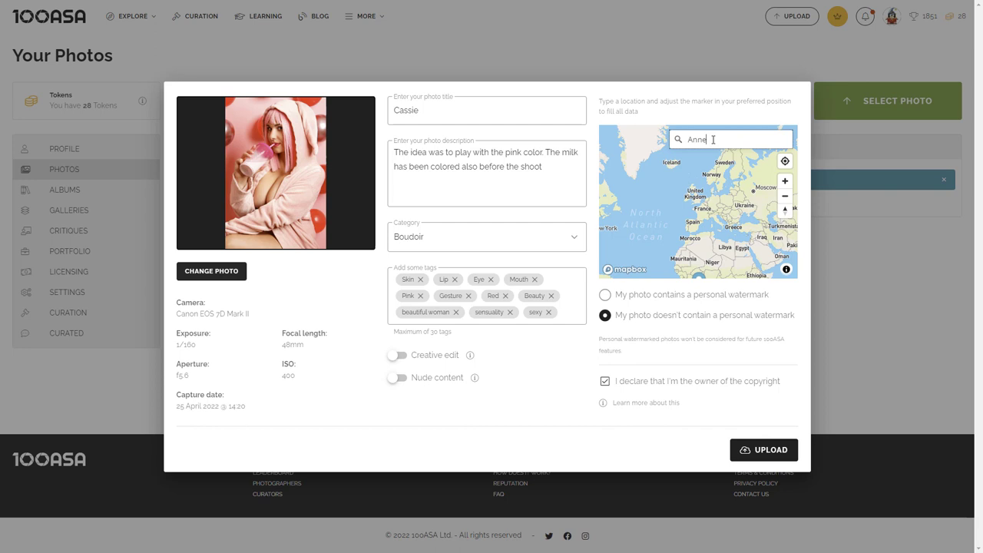
{"action": "type", "text": "cy"}
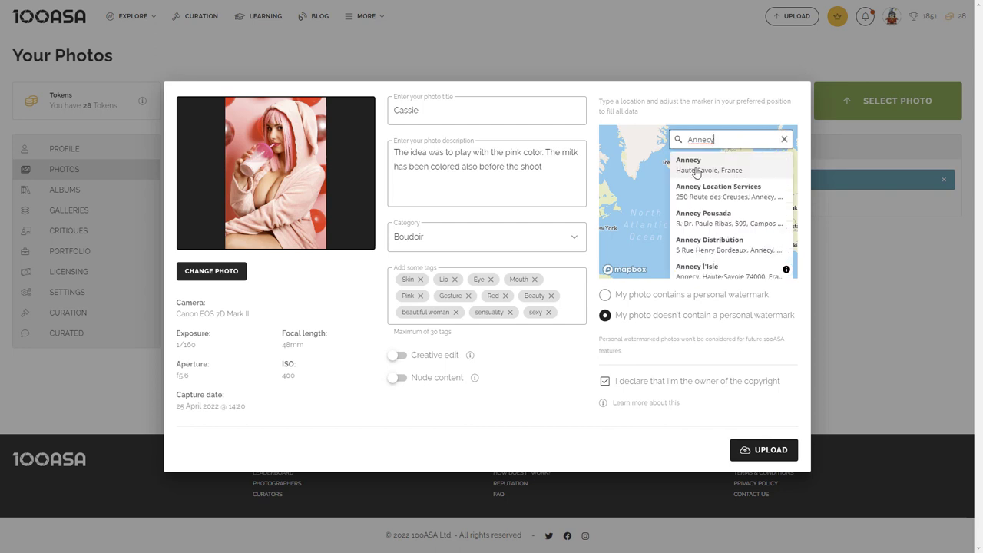
{"action": "left_click", "coordinate": [696, 165]}
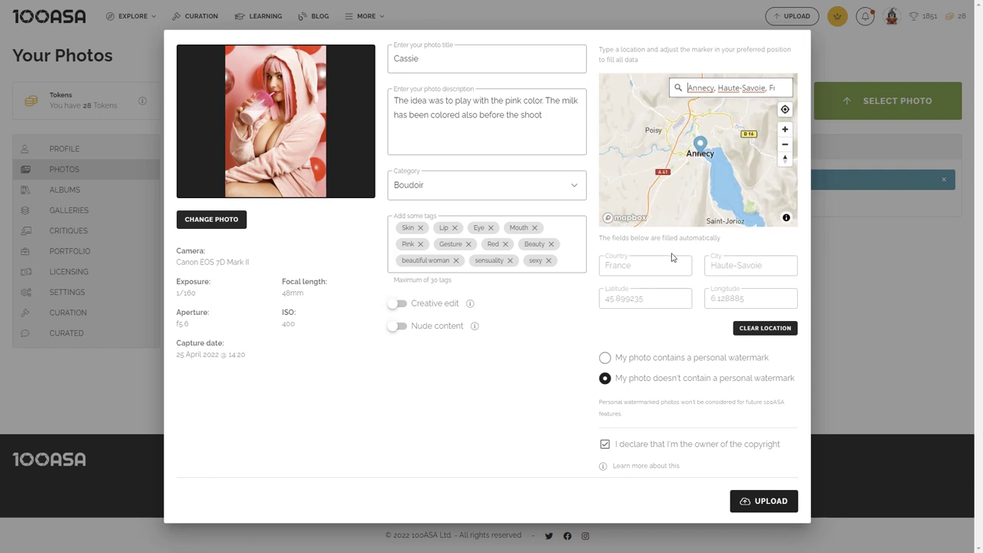
{"action": "left_click", "coordinate": [772, 502]}
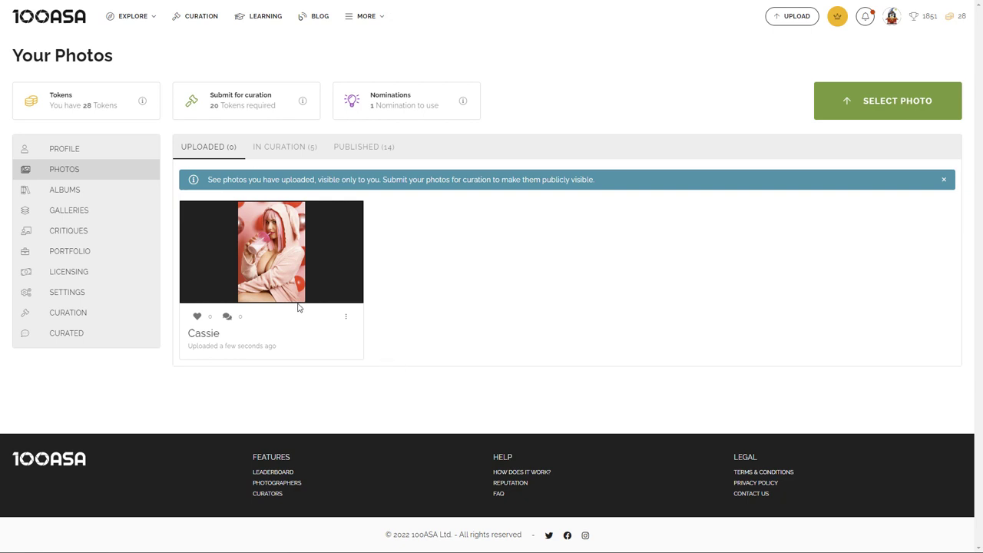
- Submit the 'Cassie' photo for curation, confirming the 20-token cost
{"action": "left_click", "coordinate": [348, 319]}
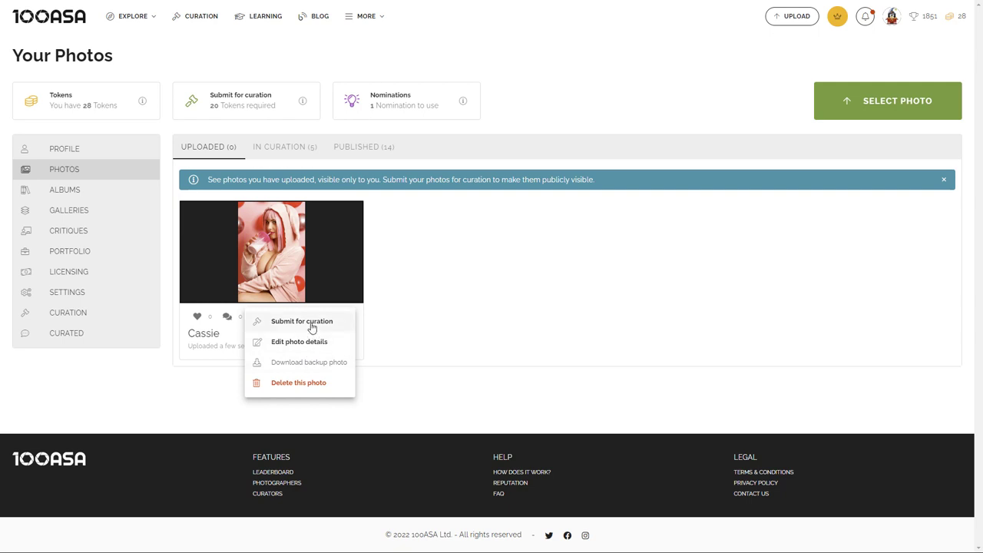
{"action": "left_click", "coordinate": [312, 328]}
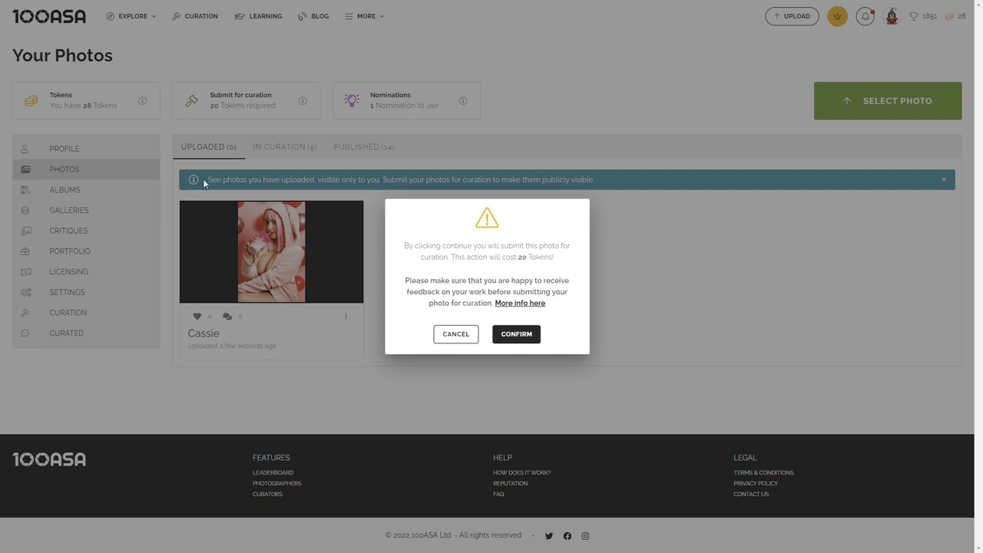
{"action": "left_click", "coordinate": [515, 335]}
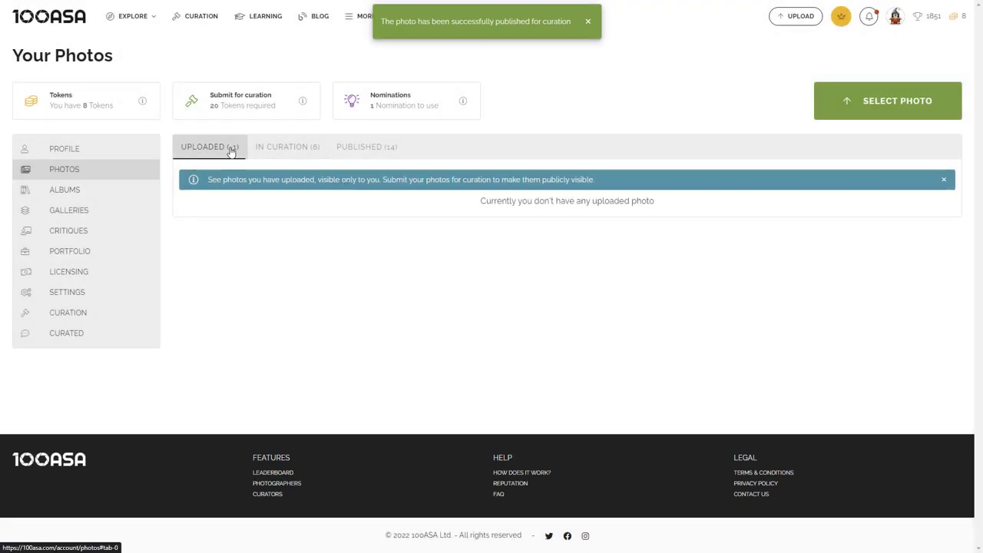
- Look over the photos currently in curation on Your Photos
{"action": "left_click", "coordinate": [278, 149]}
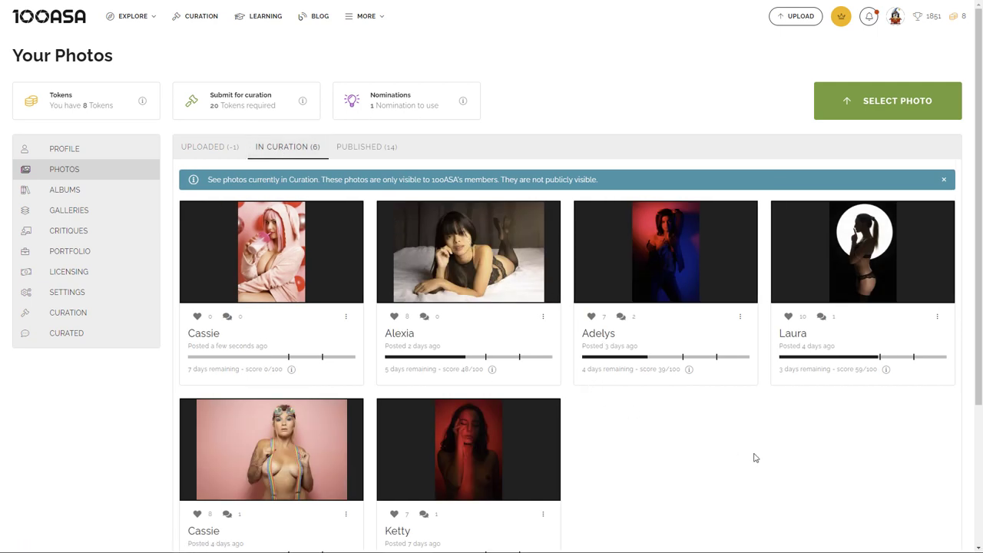
{"action": "scroll", "coordinate": [491, 274], "scroll_direction": "down", "scroll_amount": 2}
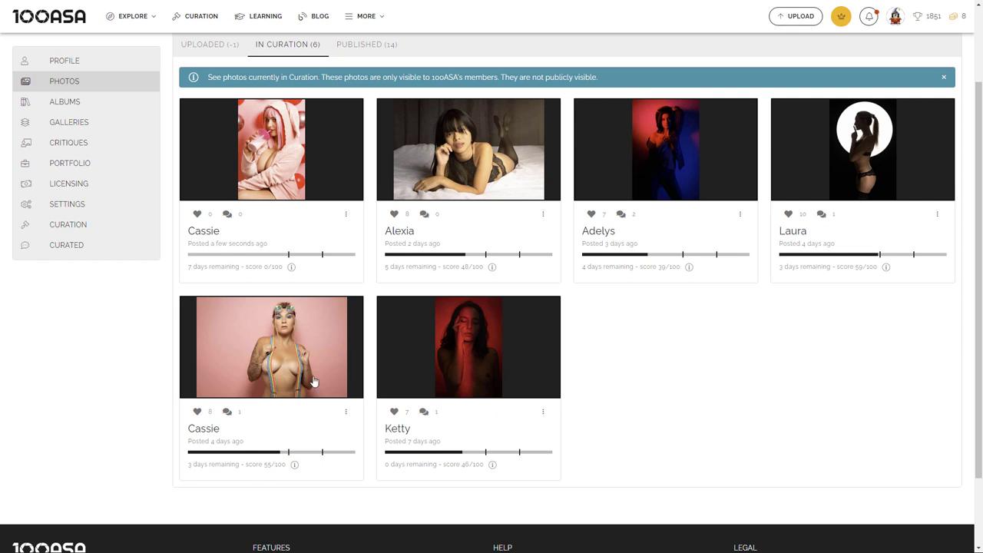
{"action": "scroll", "coordinate": [419, 240], "scroll_direction": "up", "scroll_amount": 2}
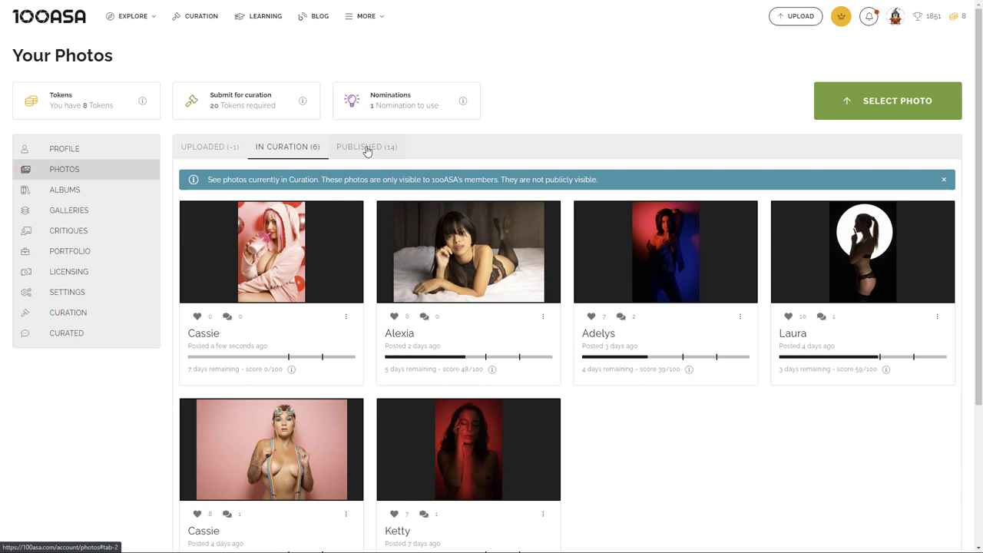
- Switch to the Published (14) tab and scroll through the published photo grid
{"action": "left_click", "coordinate": [367, 149]}
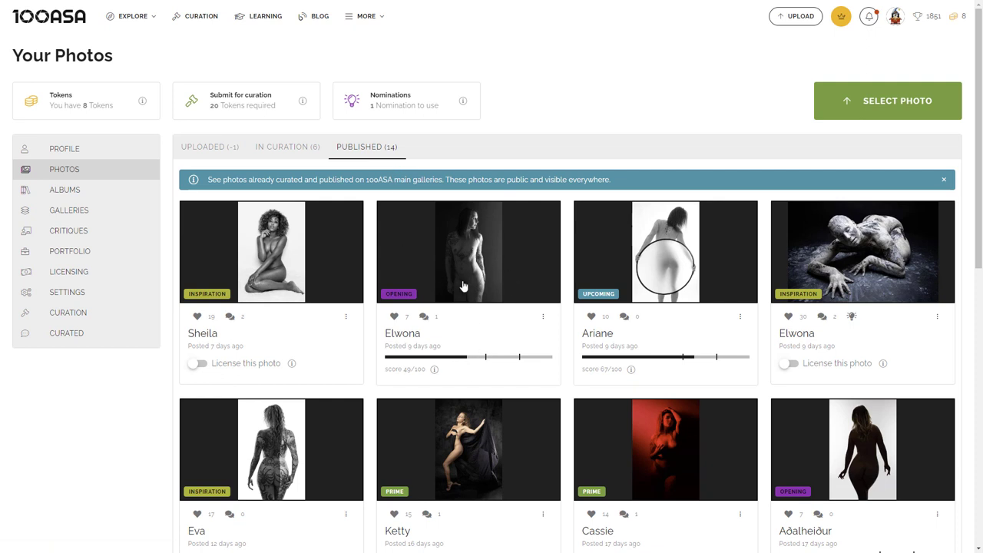
{"action": "scroll", "coordinate": [458, 276], "scroll_direction": "down", "scroll_amount": 2}
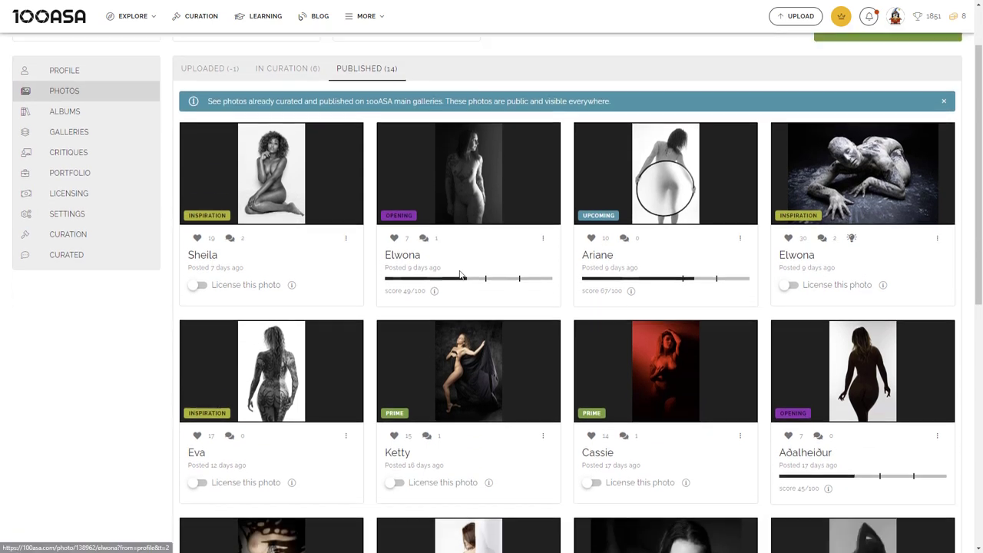
{"action": "scroll", "coordinate": [755, 369], "scroll_direction": "up", "scroll_amount": 2}
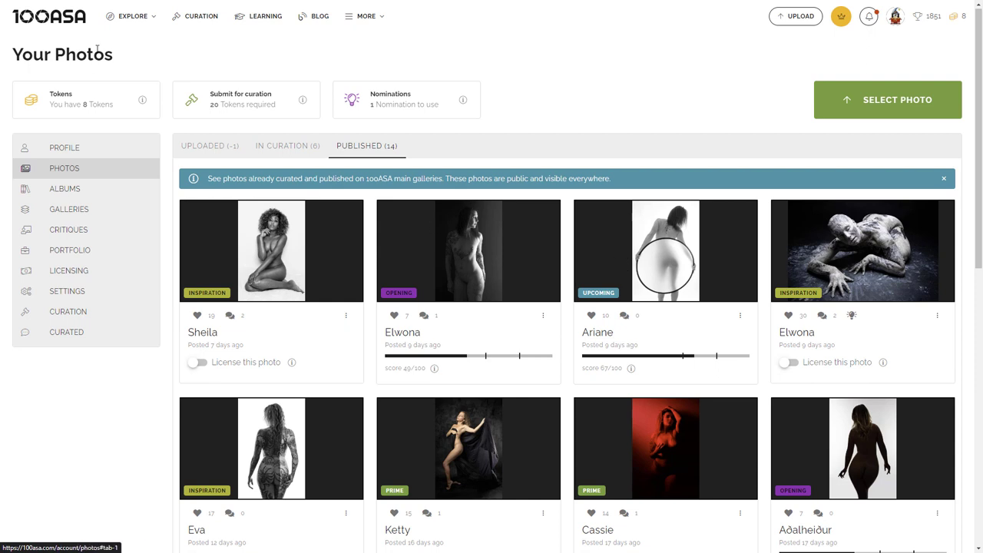
{"action": "mouse_move", "coordinate": [133, 21]}
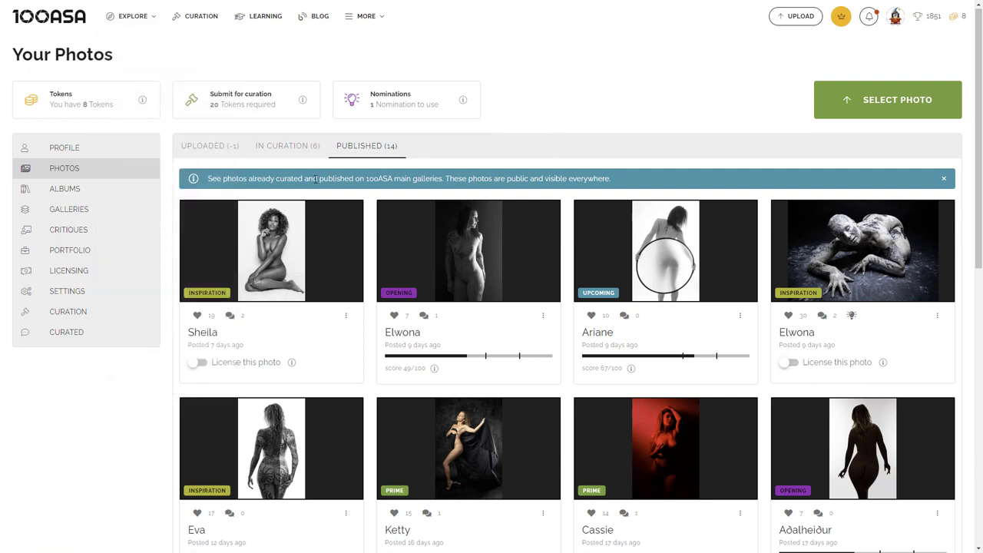
{"action": "scroll", "coordinate": [314, 184], "scroll_direction": "down", "scroll_amount": 2}
{"action": "scroll", "coordinate": [624, 178], "scroll_direction": "down", "scroll_amount": 4}
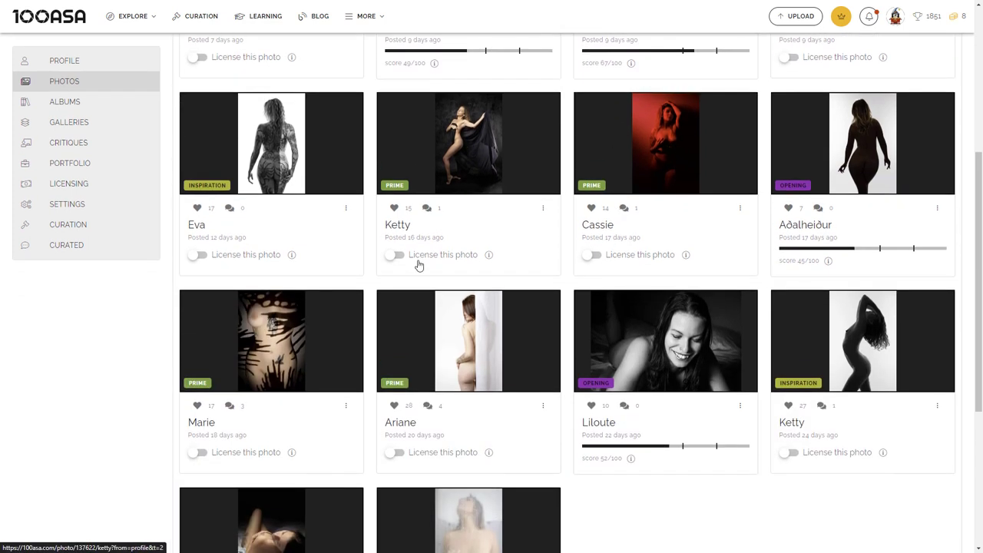
{"action": "scroll", "coordinate": [637, 264], "scroll_direction": "down", "scroll_amount": 2}
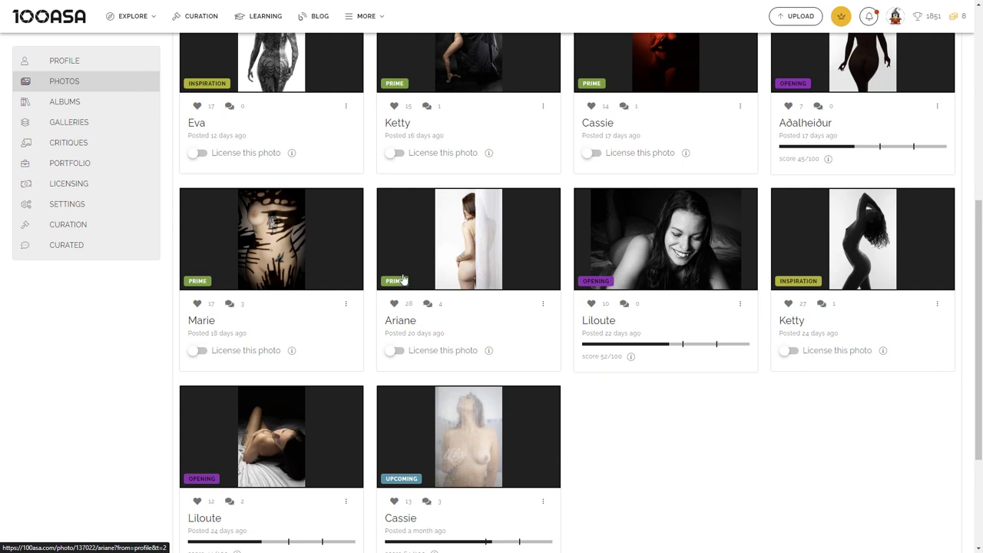
{"action": "scroll", "coordinate": [404, 280], "scroll_direction": "up", "scroll_amount": 5}
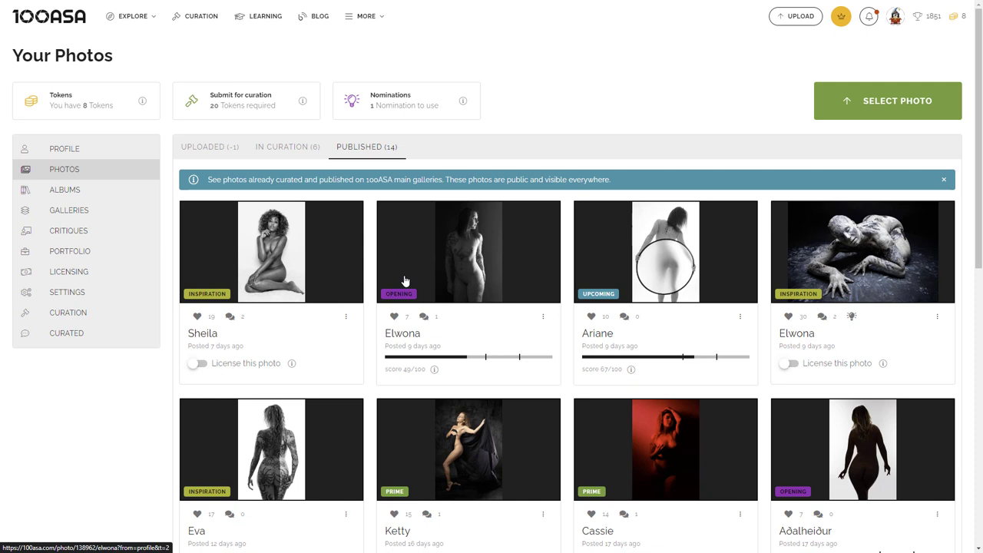
- From the Curation gallery, open 'Cassie', check its author, category and tags, then close it
{"action": "left_click", "coordinate": [193, 17]}
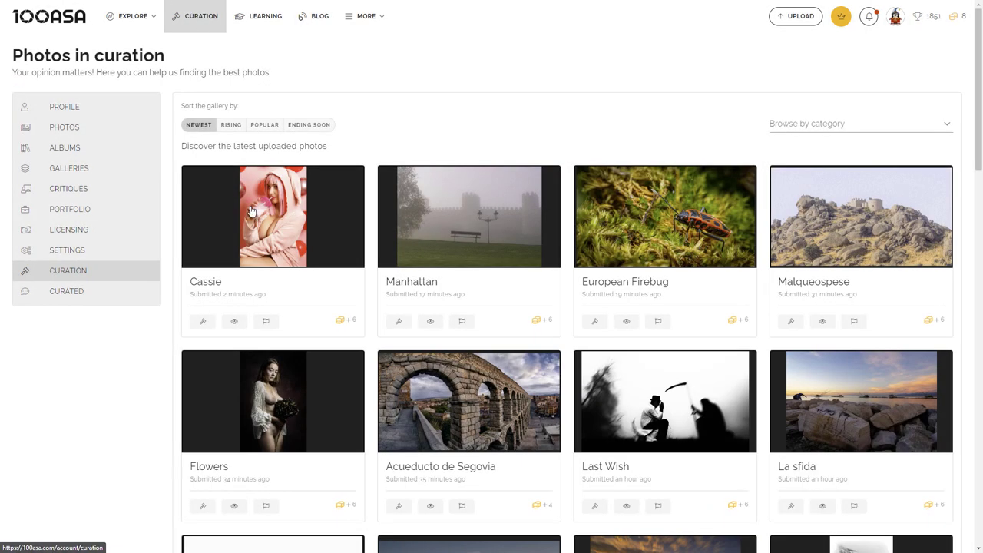
{"action": "left_click", "coordinate": [282, 208]}
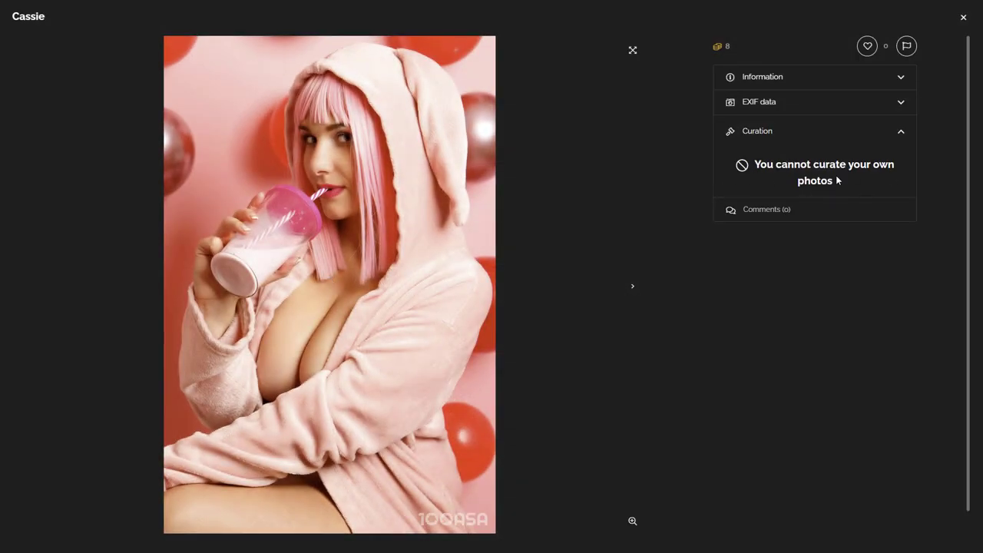
{"action": "left_click", "coordinate": [749, 82]}
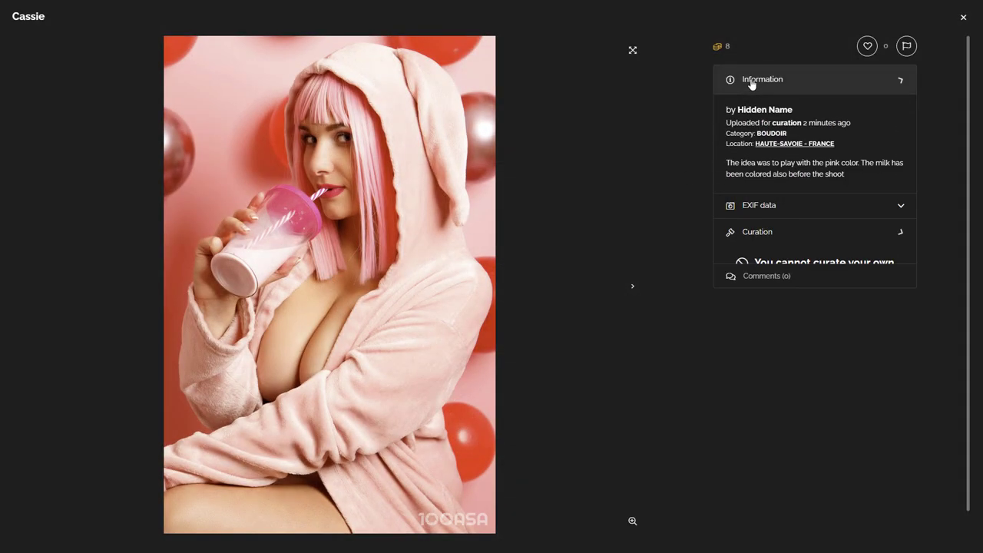
{"action": "mouse_move", "coordinate": [749, 97]}
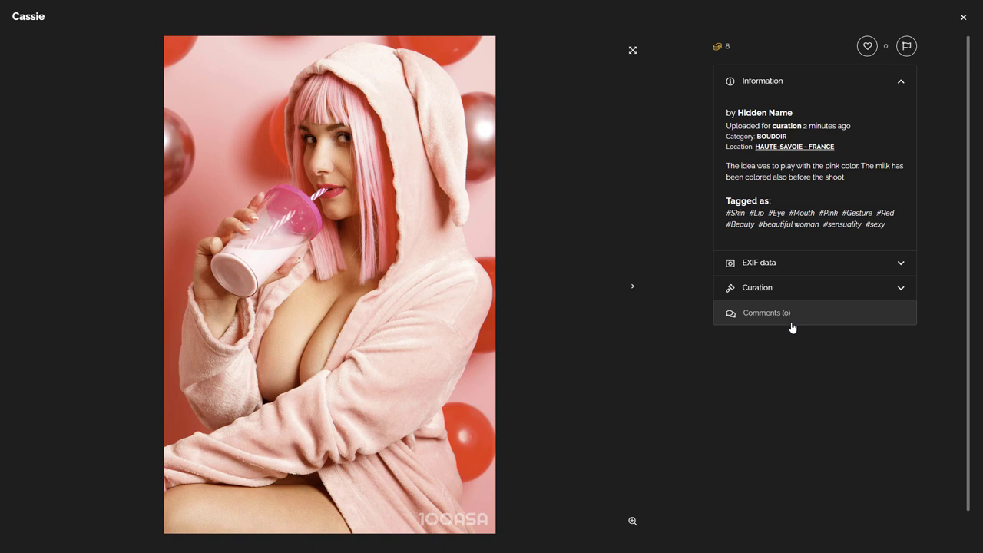
{"action": "left_click", "coordinate": [963, 19]}
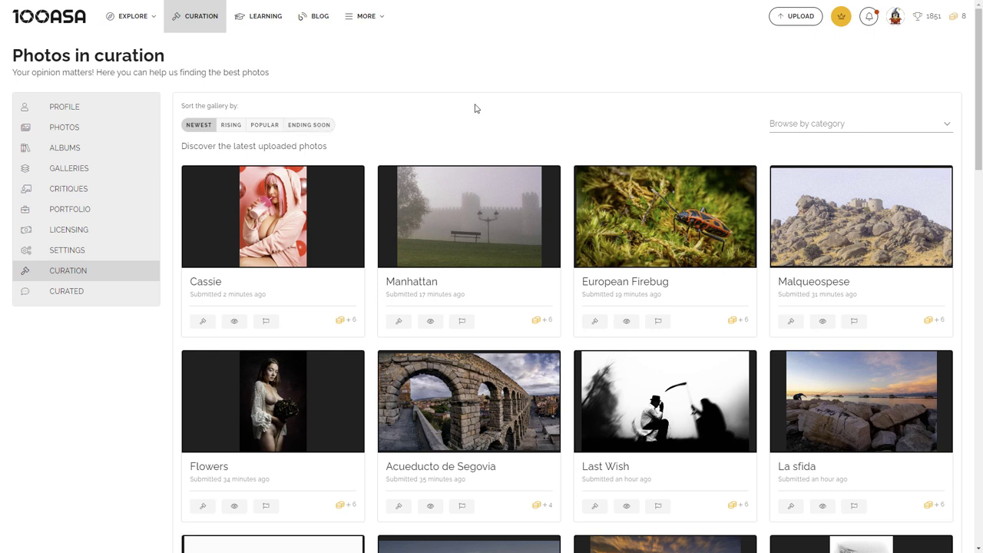
- Open your own public profile page from the avatar menu
{"action": "left_click", "coordinate": [895, 21]}
{"action": "left_click", "coordinate": [895, 19]}
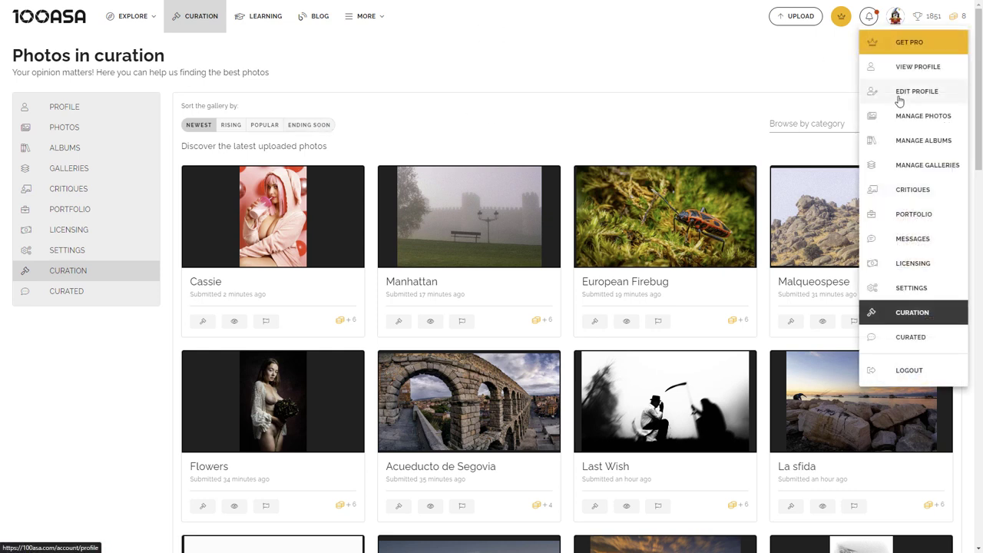
{"action": "left_click", "coordinate": [901, 67]}
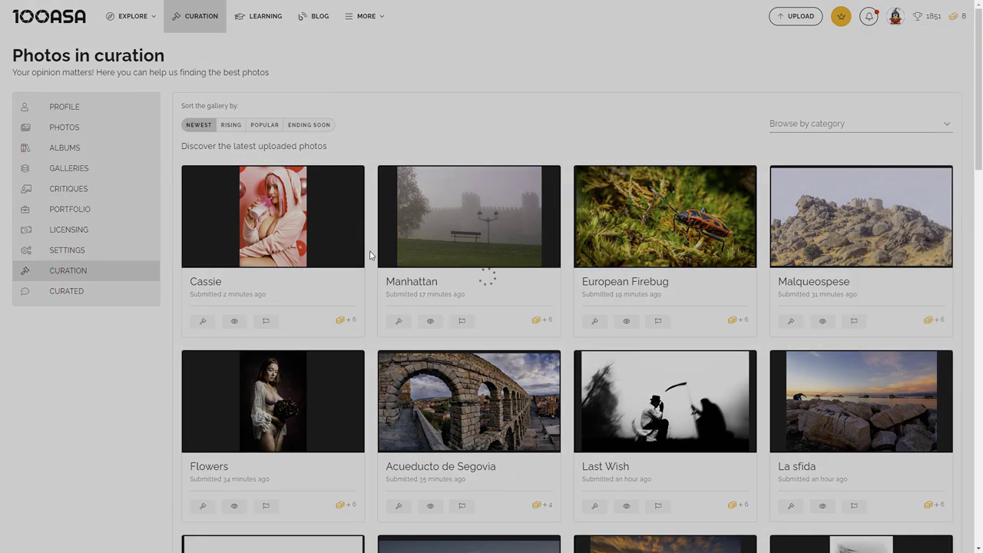
- Open the clay-covered crouching figure photo from your profile's photo grid
{"action": "scroll", "coordinate": [370, 250], "scroll_direction": "down", "scroll_amount": 5}
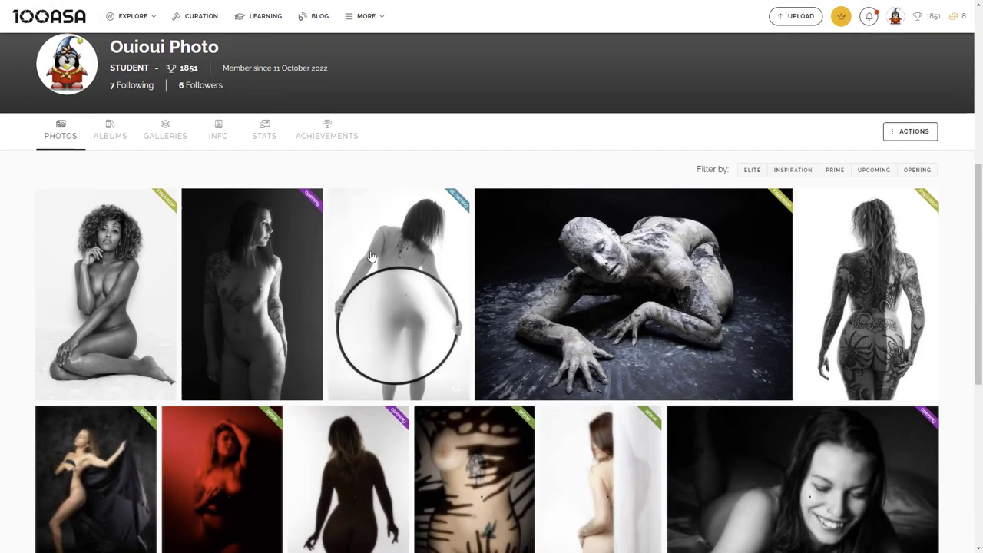
{"action": "scroll", "coordinate": [278, 235], "scroll_direction": "up", "scroll_amount": 3}
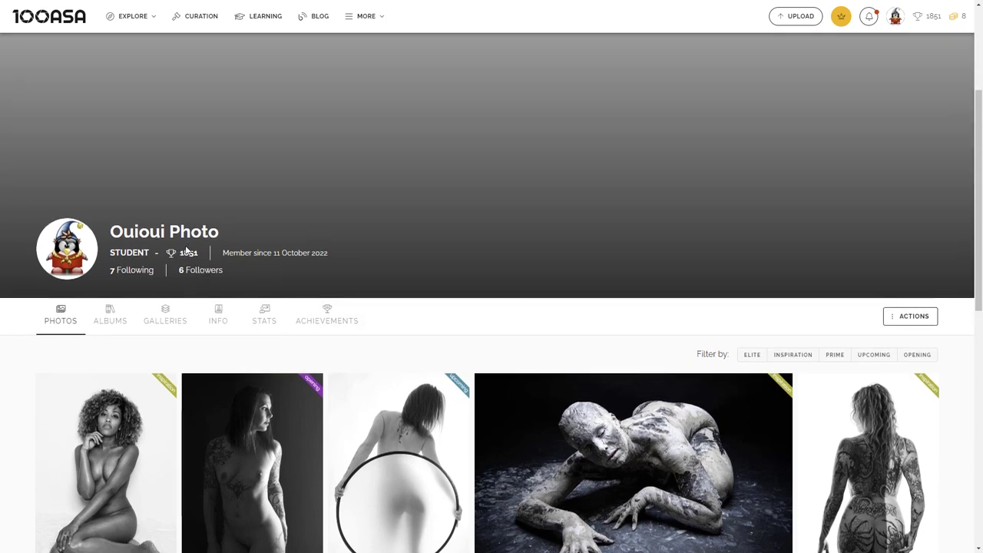
{"action": "scroll", "coordinate": [233, 256], "scroll_direction": "down", "scroll_amount": 3}
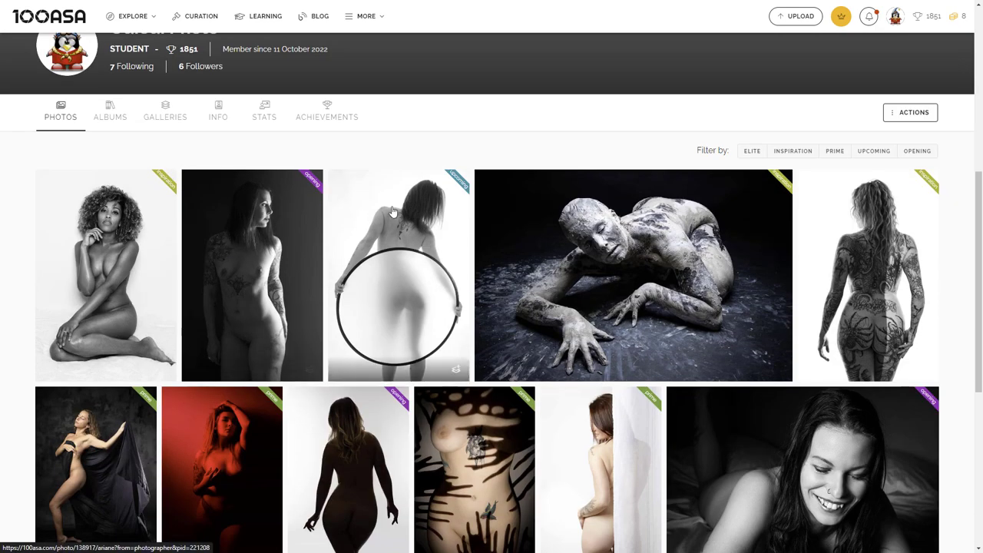
{"action": "left_click", "coordinate": [639, 262]}
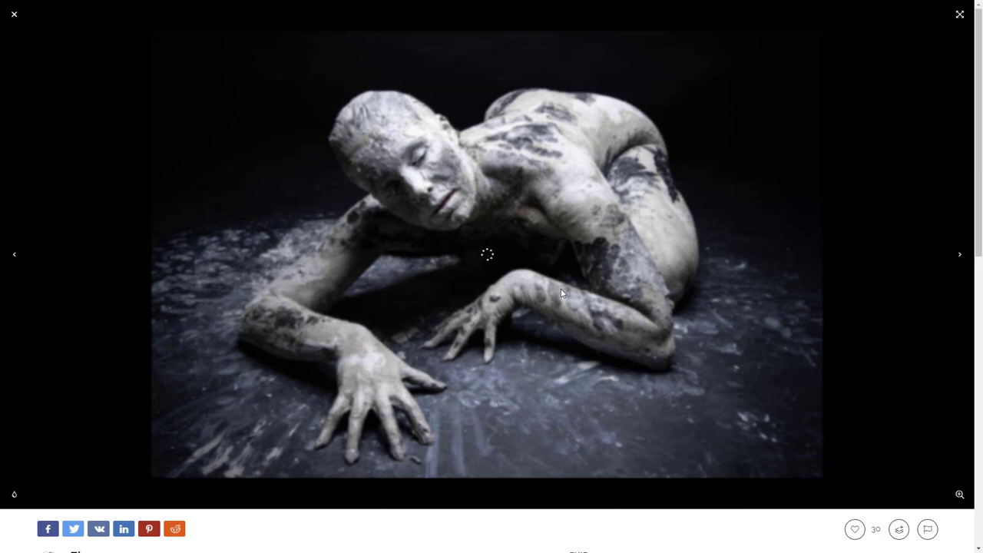
{"action": "scroll", "coordinate": [561, 302], "scroll_direction": "down", "scroll_amount": 4}
{"action": "scroll", "coordinate": [559, 284], "scroll_direction": "down", "scroll_amount": 1}
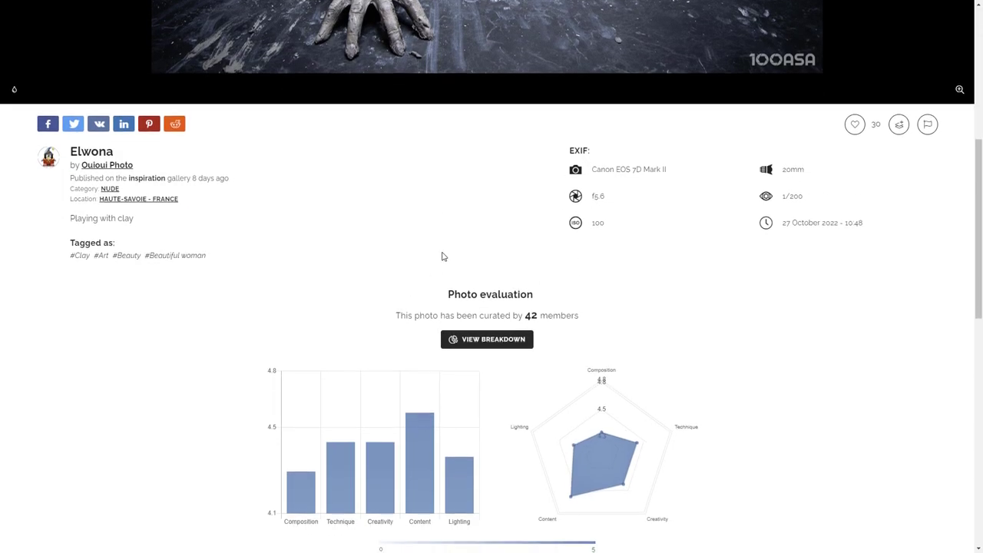
{"action": "scroll", "coordinate": [434, 250], "scroll_direction": "down", "scroll_amount": 3}
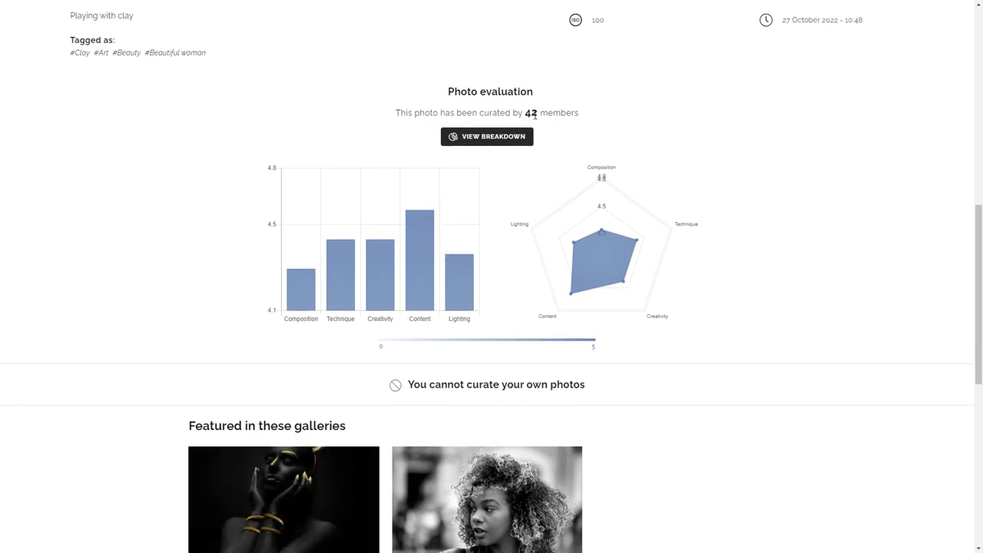
{"action": "mouse_move", "coordinate": [295, 320]}
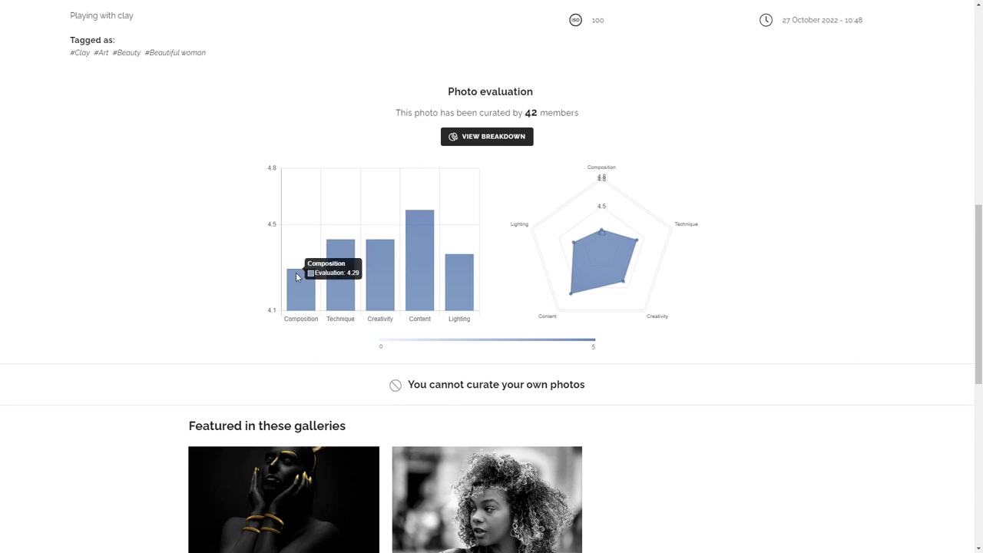
{"action": "mouse_move", "coordinate": [429, 248]}
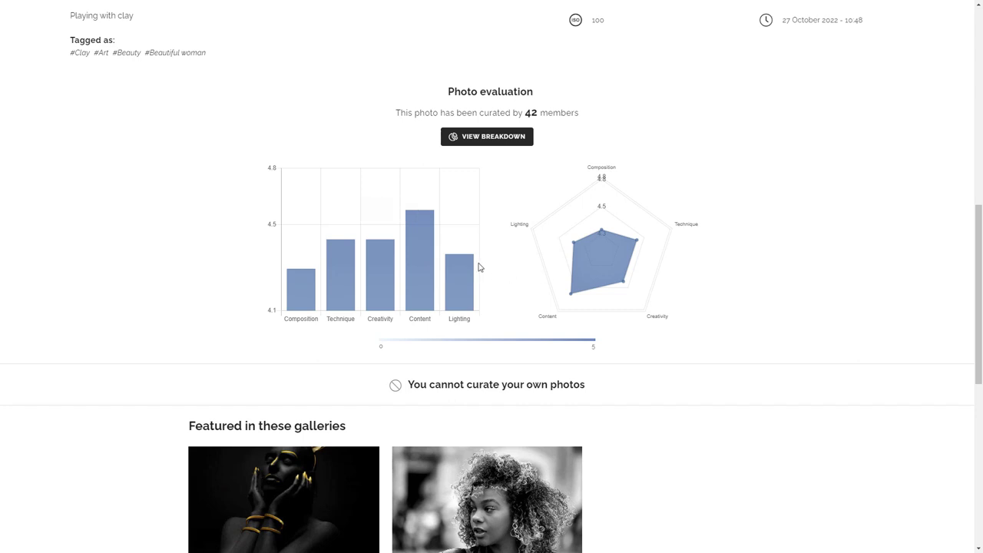
{"action": "scroll", "coordinate": [477, 264], "scroll_direction": "down", "scroll_amount": 2}
{"action": "scroll", "coordinate": [478, 264], "scroll_direction": "down", "scroll_amount": 5}
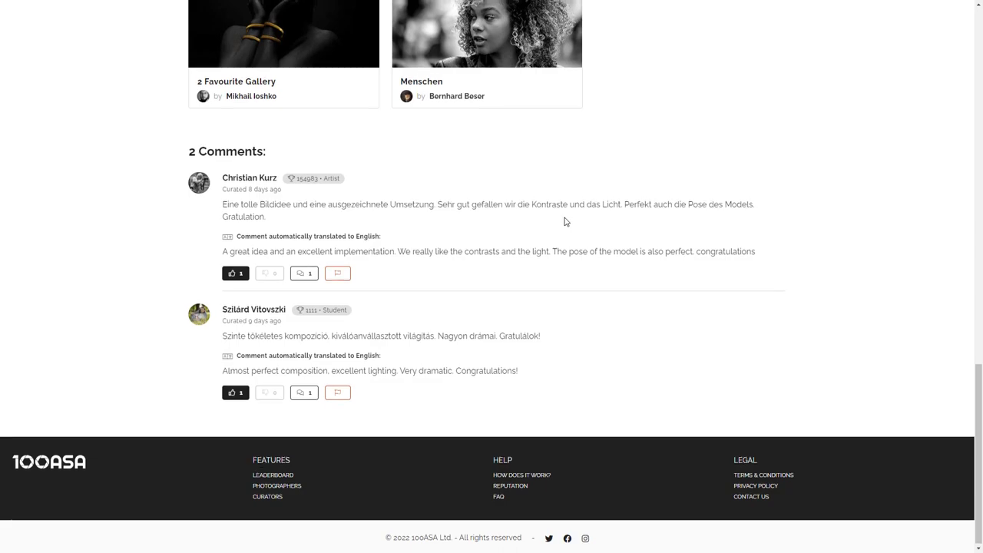
{"action": "scroll", "coordinate": [567, 223], "scroll_direction": "up", "scroll_amount": 5}
{"action": "scroll", "coordinate": [565, 221], "scroll_direction": "up", "scroll_amount": 5}
{"action": "scroll", "coordinate": [565, 222], "scroll_direction": "up", "scroll_amount": 4}
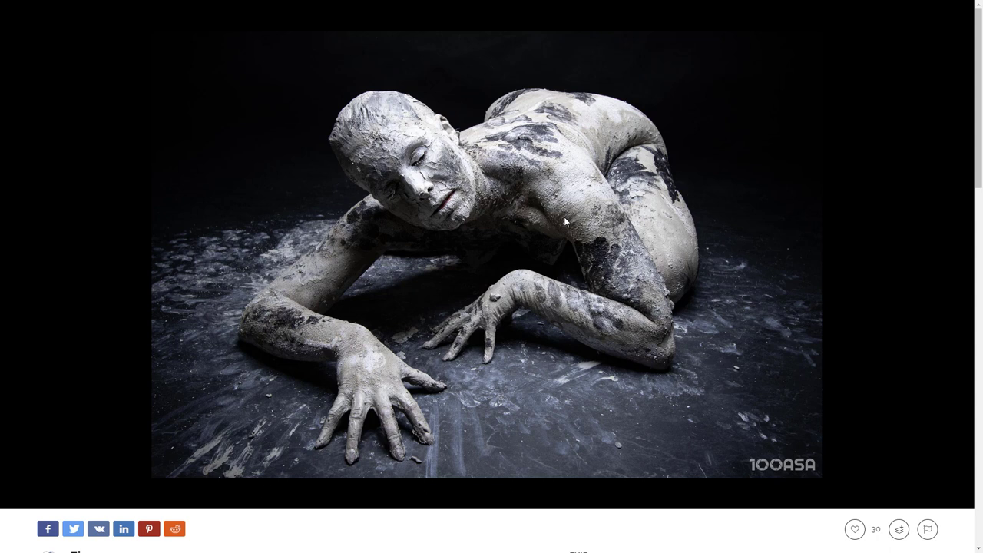
- Close the clay-figure photo and return to your profile
{"action": "mouse_move", "coordinate": [772, 88]}
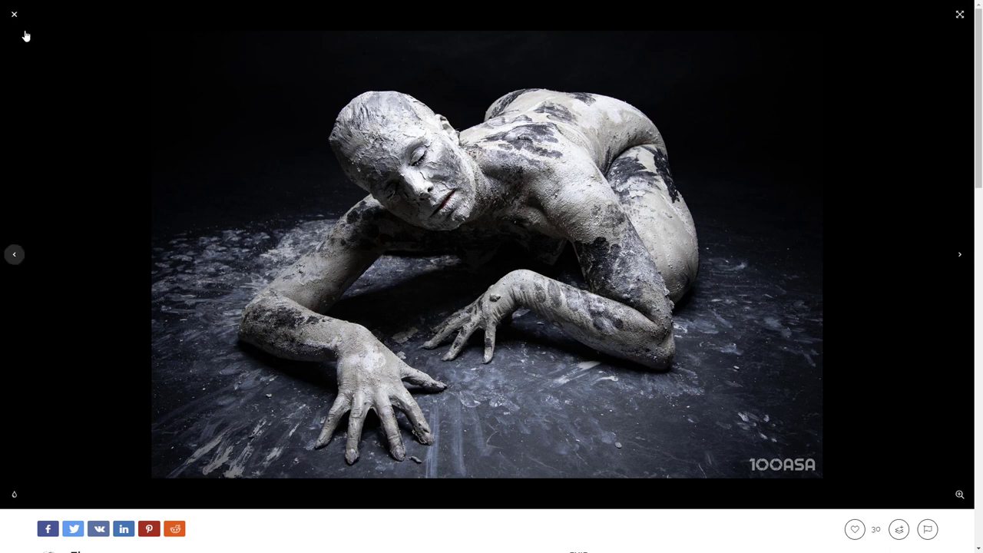
{"action": "scroll", "coordinate": [215, 119], "scroll_direction": "up", "scroll_amount": 1}
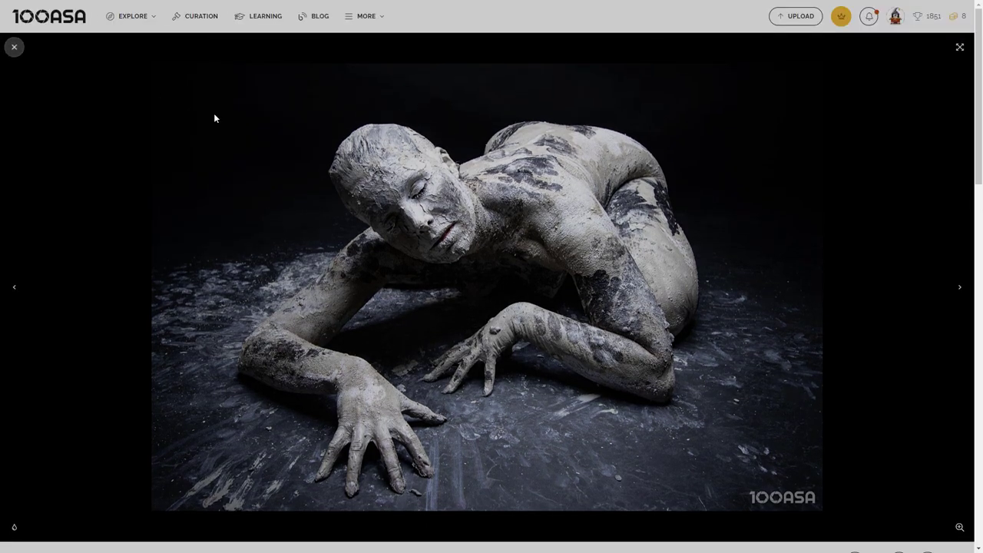
{"action": "left_click", "coordinate": [39, 99]}
- Open the Elite Gallery and scroll down to the gold-hands portrait
{"action": "left_click", "coordinate": [132, 16]}
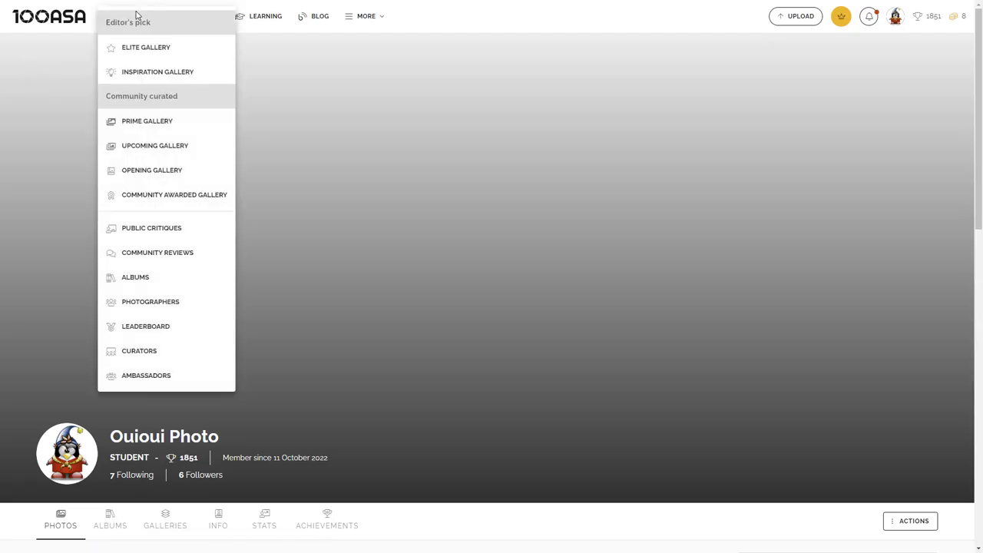
{"action": "left_click", "coordinate": [138, 47]}
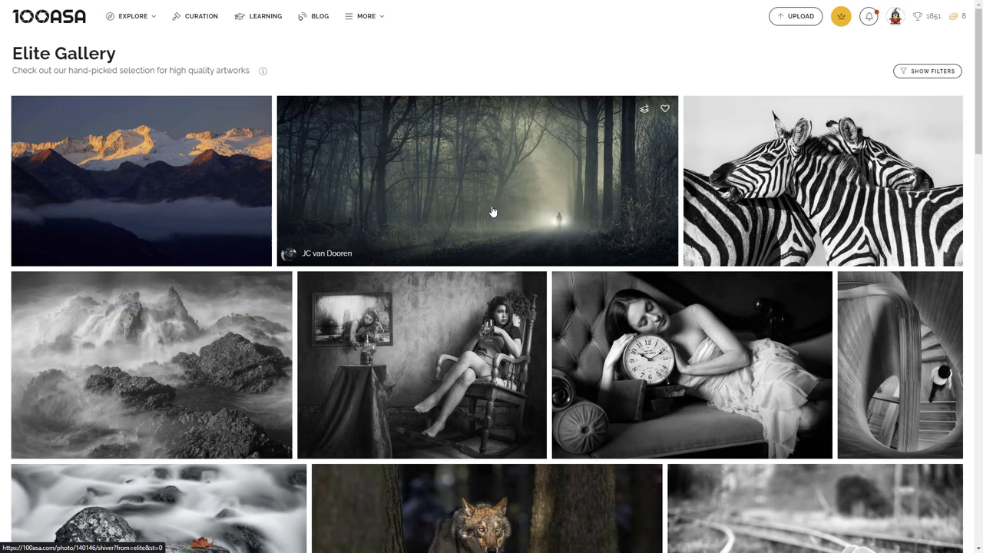
{"action": "scroll", "coordinate": [494, 218], "scroll_direction": "down", "scroll_amount": 4}
{"action": "scroll", "coordinate": [491, 208], "scroll_direction": "down", "scroll_amount": 2}
{"action": "scroll", "coordinate": [490, 203], "scroll_direction": "down", "scroll_amount": 2}
{"action": "scroll", "coordinate": [492, 199], "scroll_direction": "down", "scroll_amount": 3}
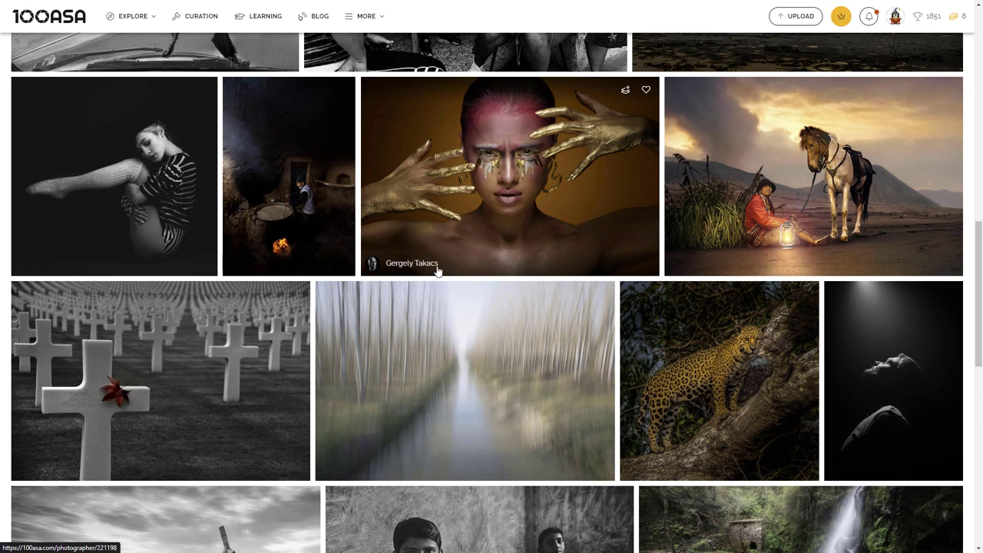
- Open the gold-hands portrait and go to its photographer's profile from the author card
{"action": "left_click", "coordinate": [487, 163]}
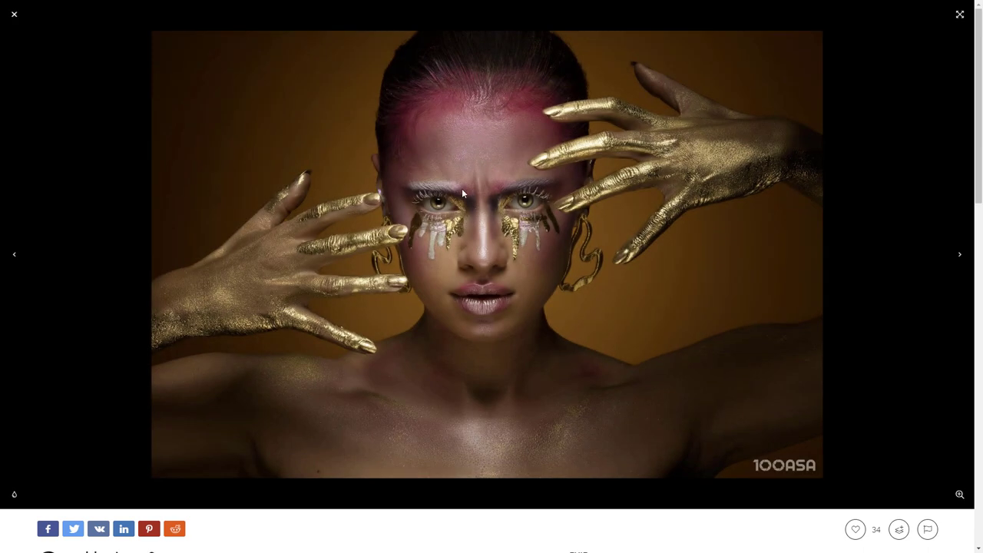
{"action": "scroll", "coordinate": [461, 192], "scroll_direction": "down", "scroll_amount": 4}
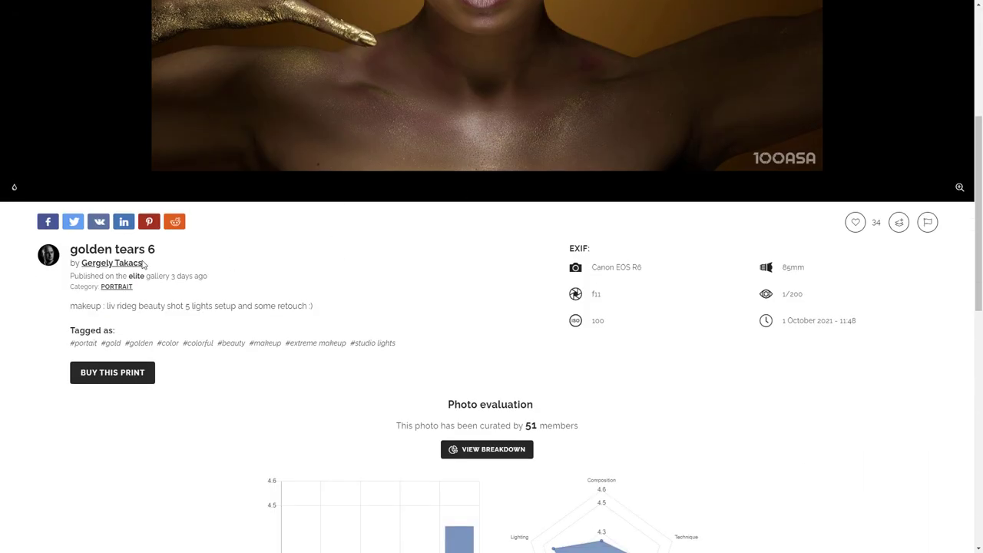
{"action": "mouse_move", "coordinate": [132, 262]}
{"action": "left_click", "coordinate": [463, 337]}
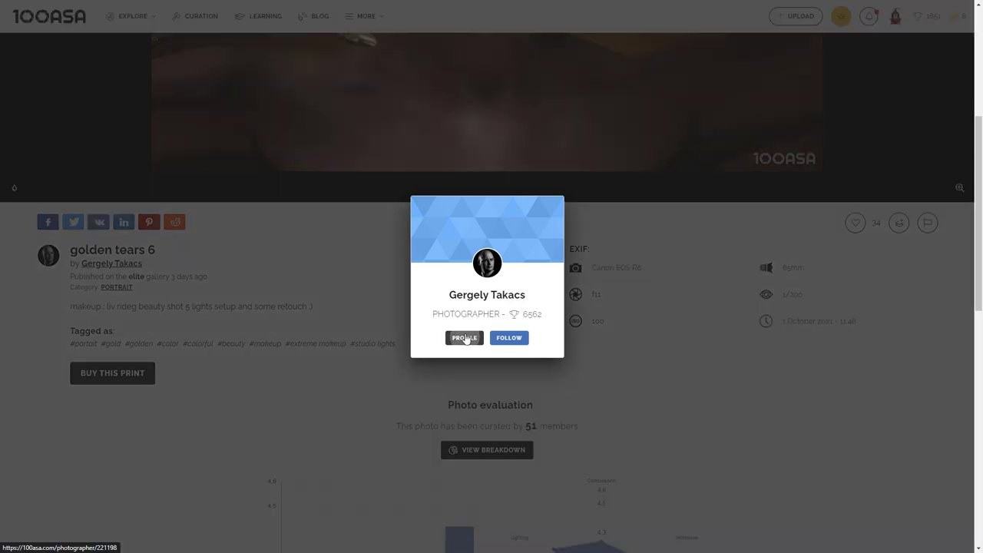
- Scroll through the photographer's profile with 6562 points and tango and body-paint portraits
{"action": "scroll", "coordinate": [372, 245], "scroll_direction": "down", "scroll_amount": 4}
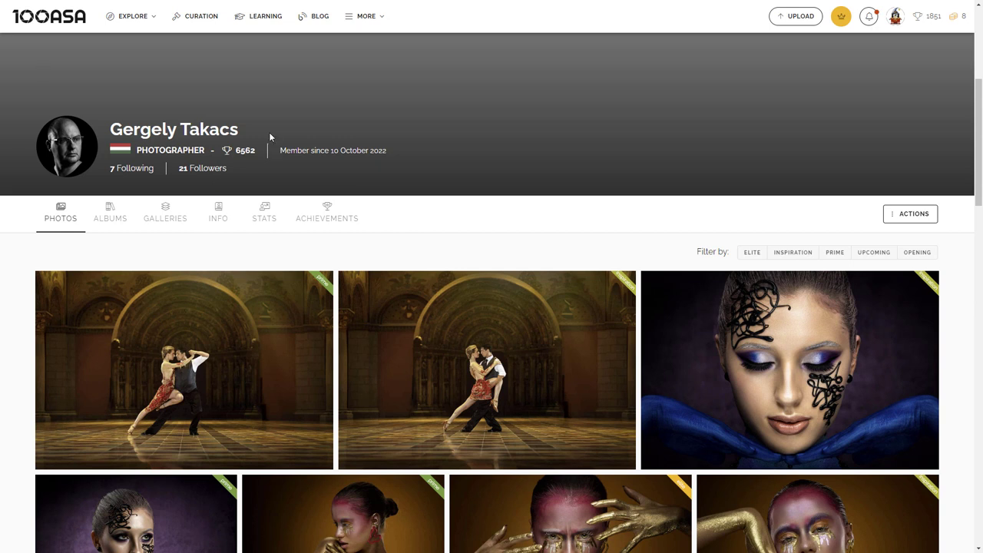
{"action": "scroll", "coordinate": [270, 137], "scroll_direction": "down", "scroll_amount": 3}
{"action": "scroll", "coordinate": [269, 136], "scroll_direction": "up", "scroll_amount": 5}
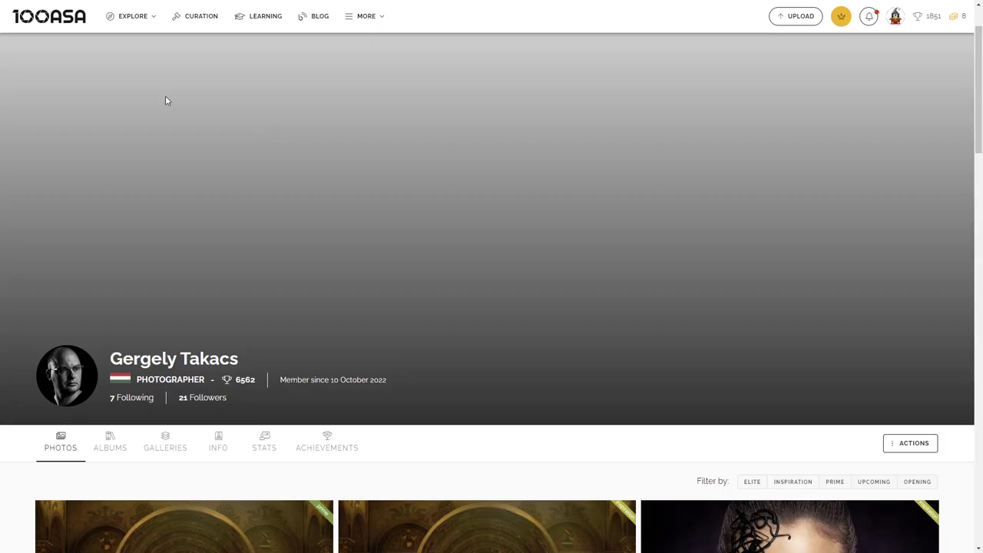
{"action": "mouse_move", "coordinate": [144, 14]}
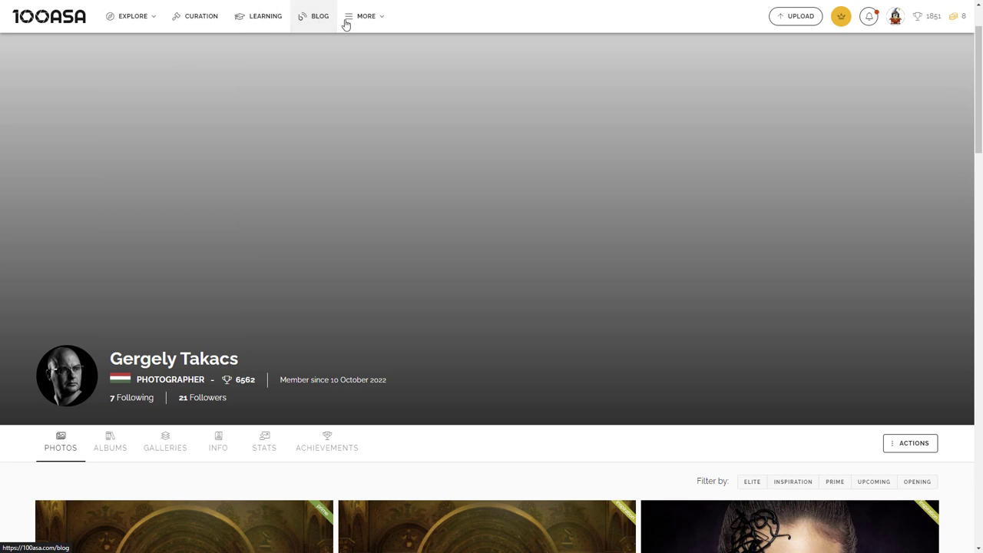
{"action": "mouse_move", "coordinate": [353, 19]}
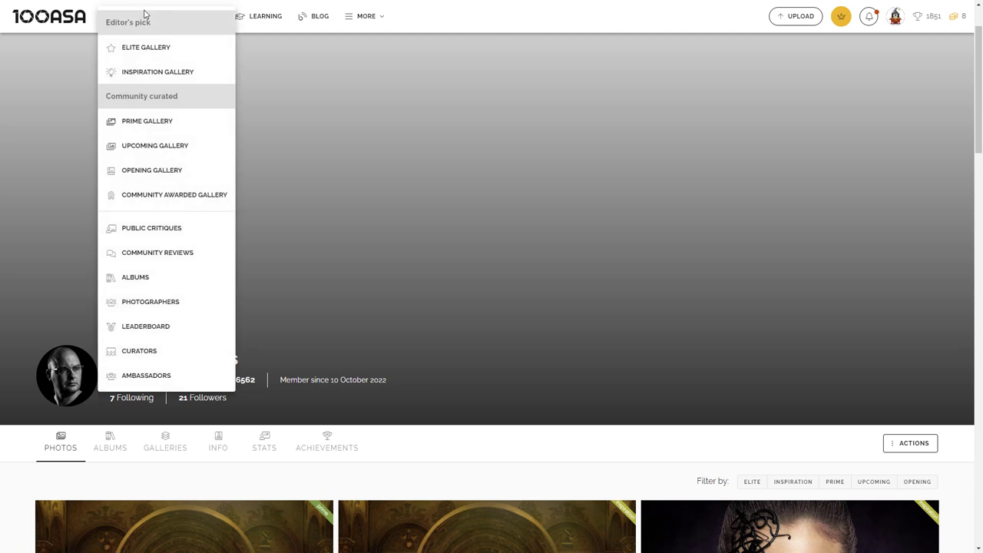
- In Explore > Photographers, preview one first-row and one second-row photographer's profile panel
{"action": "left_click", "coordinate": [170, 304]}
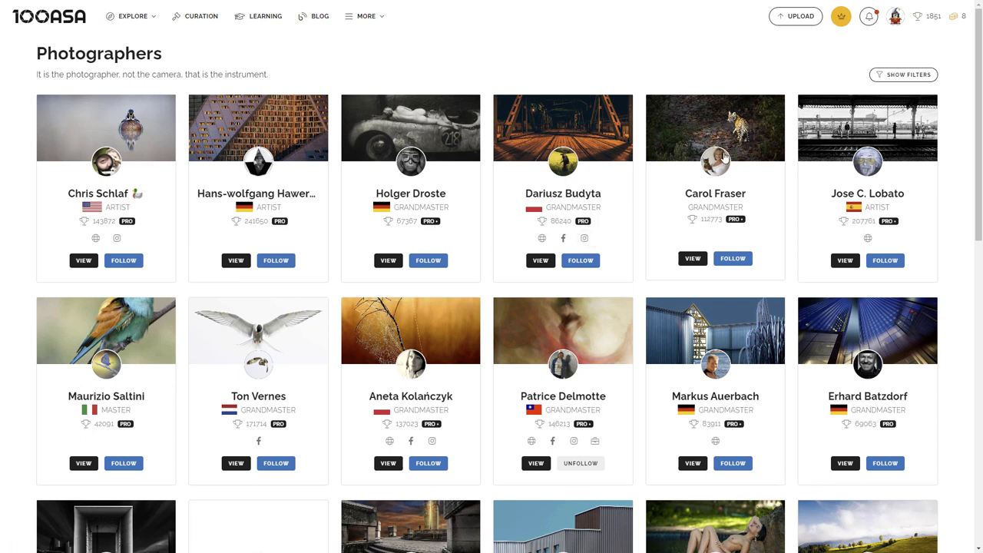
{"action": "left_click", "coordinate": [694, 259]}
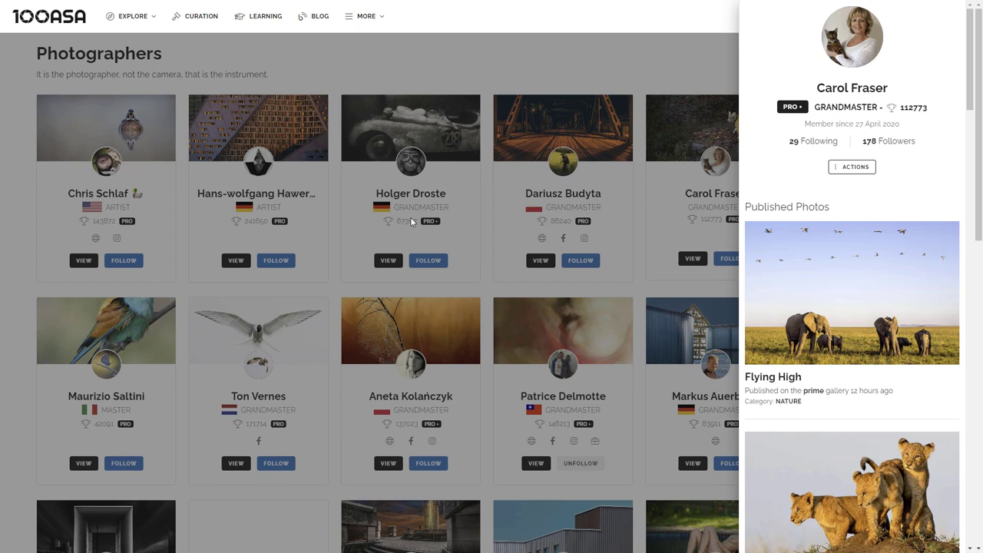
{"action": "scroll", "coordinate": [764, 188], "scroll_direction": "down", "scroll_amount": 1}
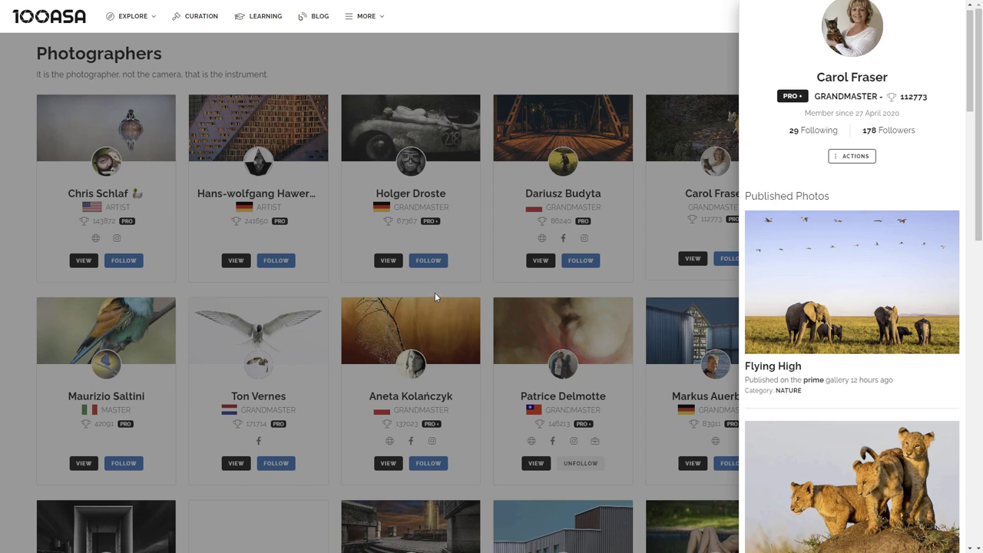
{"action": "left_click", "coordinate": [433, 291]}
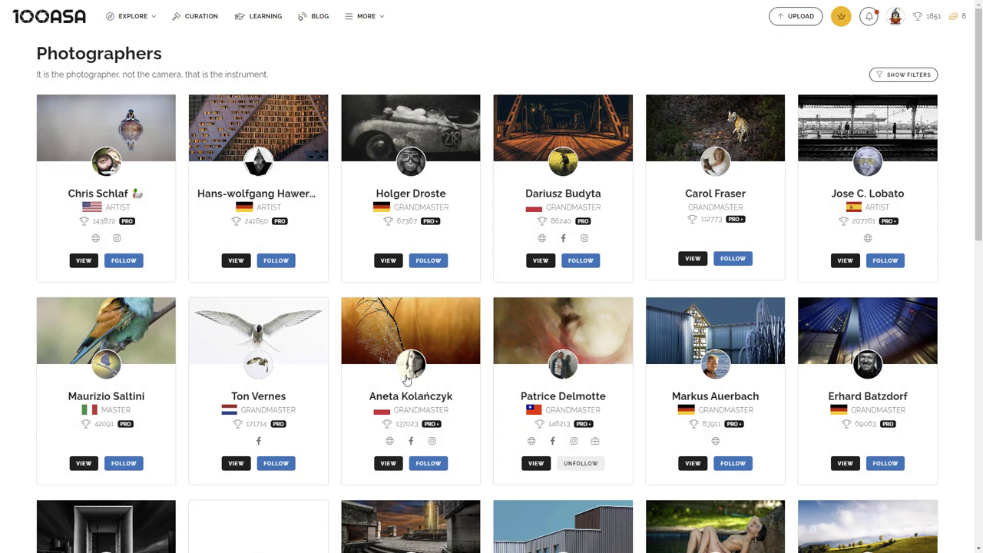
{"action": "left_click", "coordinate": [390, 465]}
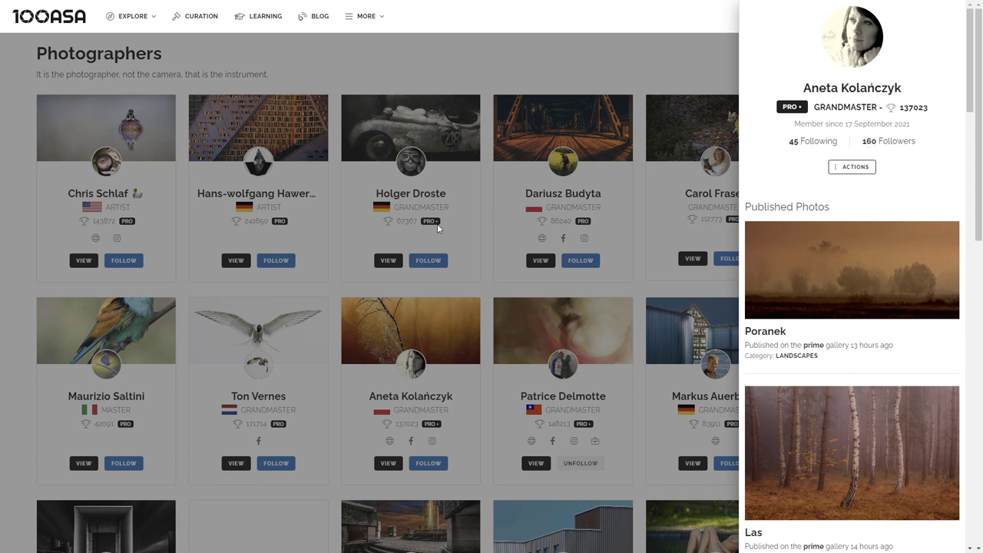
{"action": "left_click", "coordinate": [599, 59]}
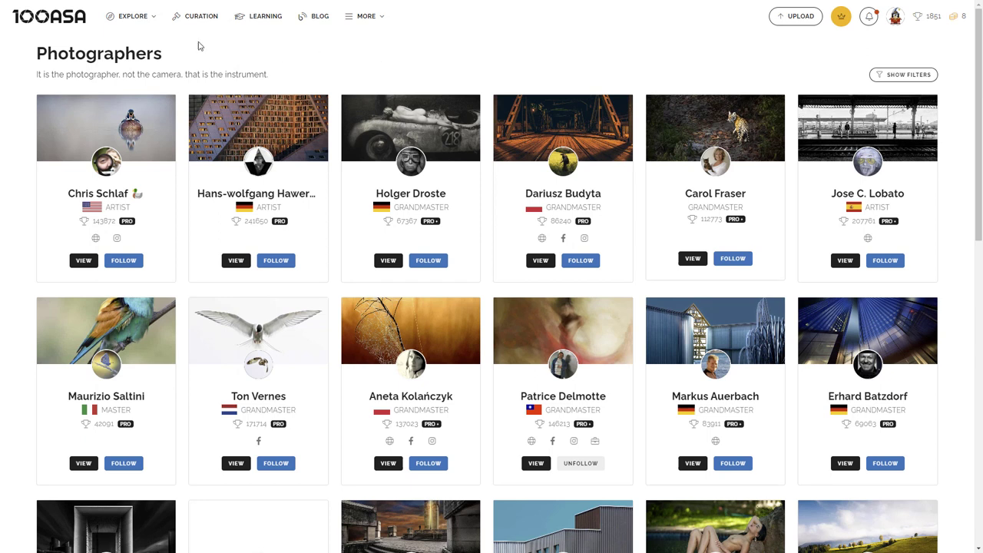
- Go back to the home dashboard, scroll the feed, and open Customize your feeds
{"action": "mouse_move", "coordinate": [135, 16]}
{"action": "left_click", "coordinate": [51, 21]}
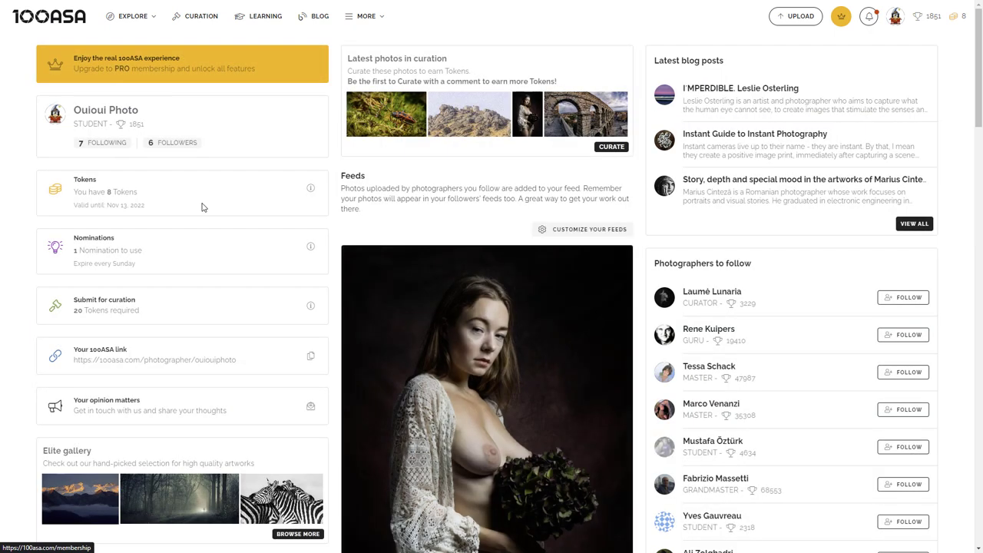
{"action": "scroll", "coordinate": [429, 208], "scroll_direction": "down", "scroll_amount": 4}
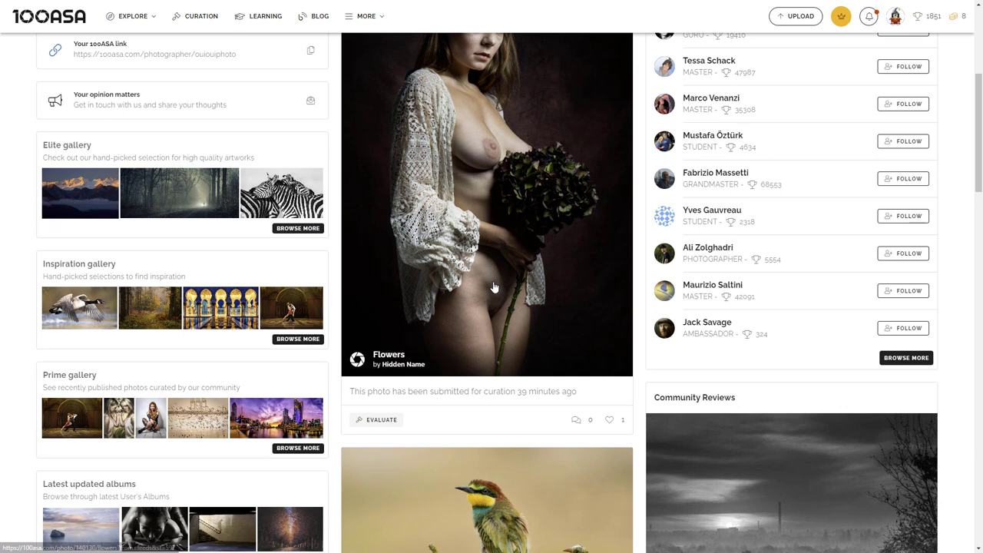
{"action": "scroll", "coordinate": [491, 292], "scroll_direction": "down", "scroll_amount": 4}
{"action": "scroll", "coordinate": [488, 284], "scroll_direction": "up", "scroll_amount": 2}
{"action": "scroll", "coordinate": [488, 284], "scroll_direction": "up", "scroll_amount": 6}
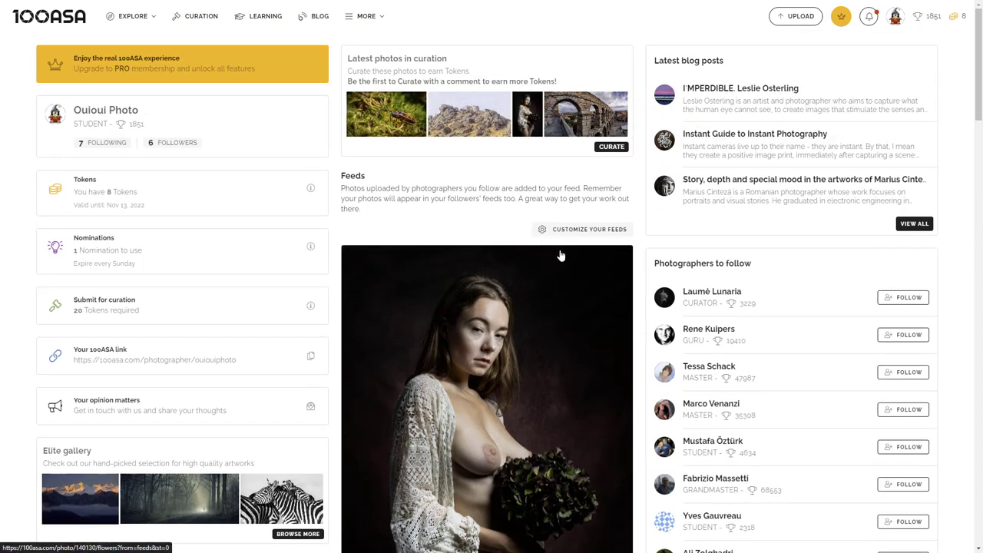
{"action": "left_click", "coordinate": [582, 230]}
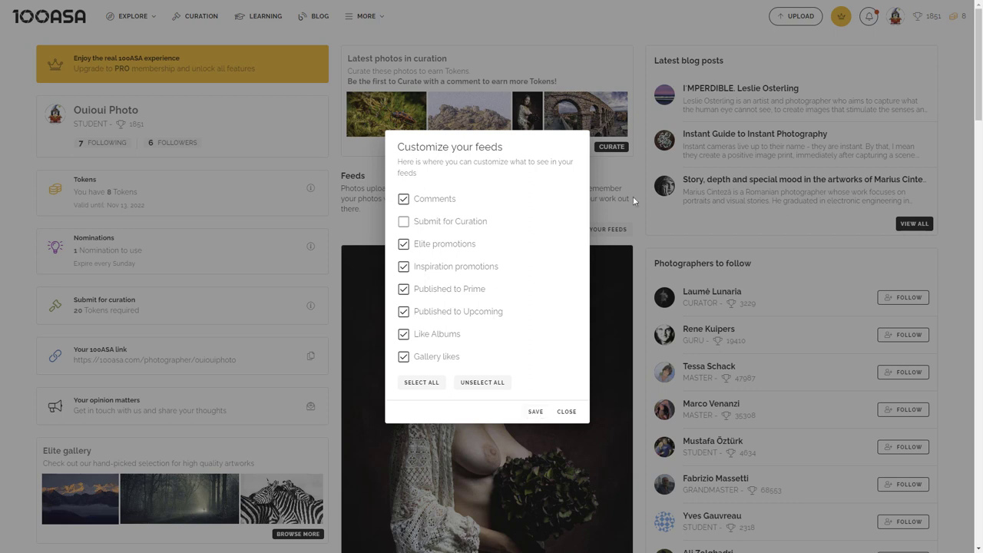
- Close the feed settings without saving and visit the Elite, then the Inspiration Gallery
{"action": "left_click", "coordinate": [142, 21]}
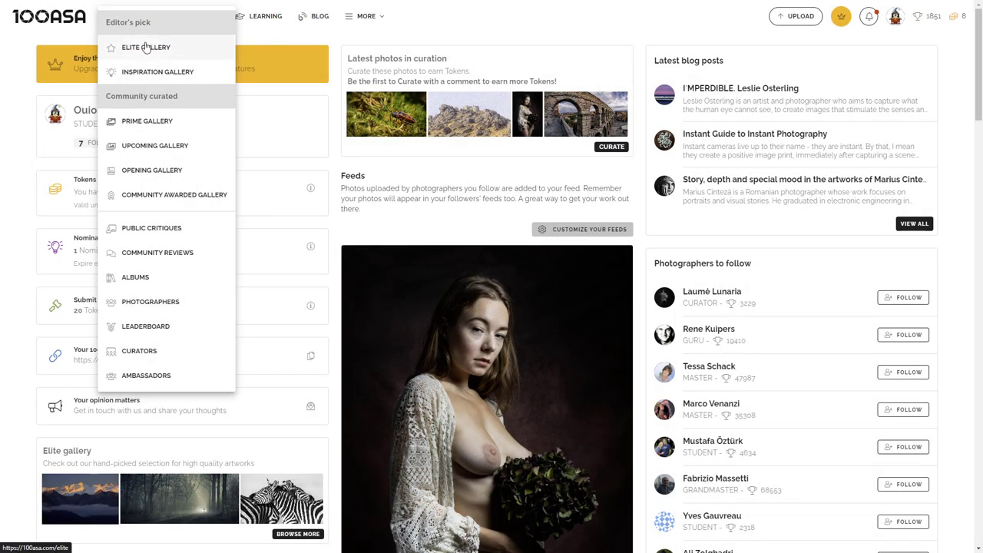
{"action": "left_click", "coordinate": [146, 47]}
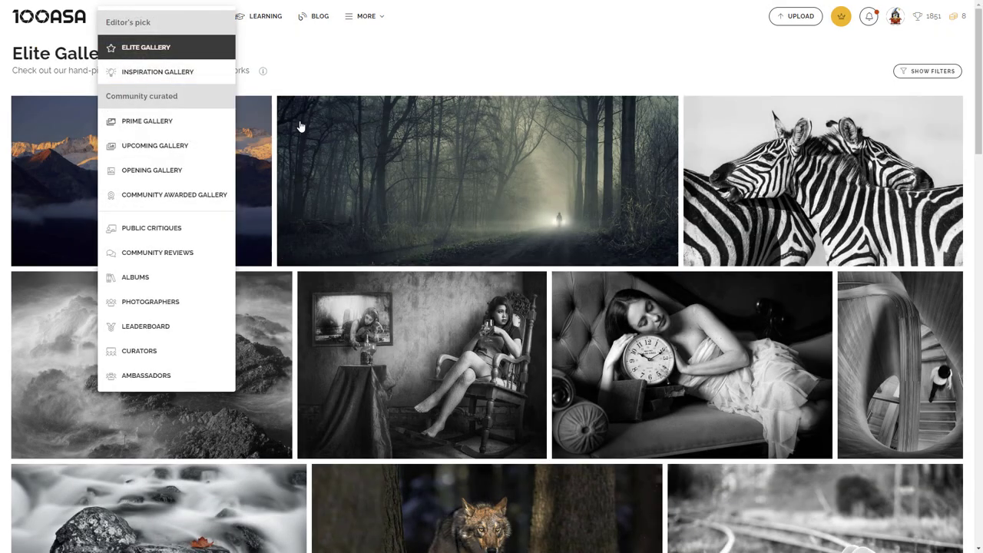
{"action": "mouse_move", "coordinate": [132, 16]}
{"action": "left_click", "coordinate": [152, 73]}
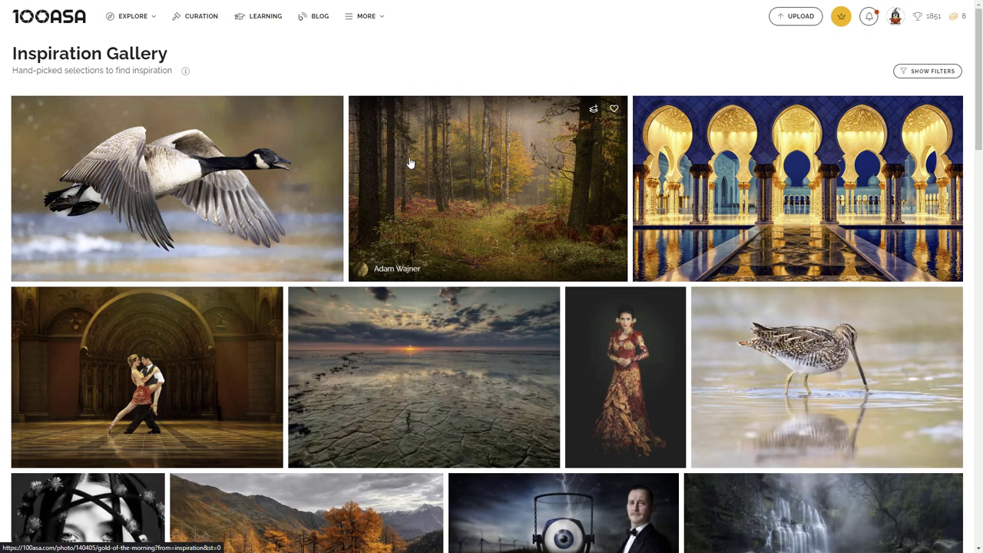
- Scroll through the Inspiration Gallery, then return to the Elite Gallery
{"action": "scroll", "coordinate": [411, 162], "scroll_direction": "down", "scroll_amount": 4}
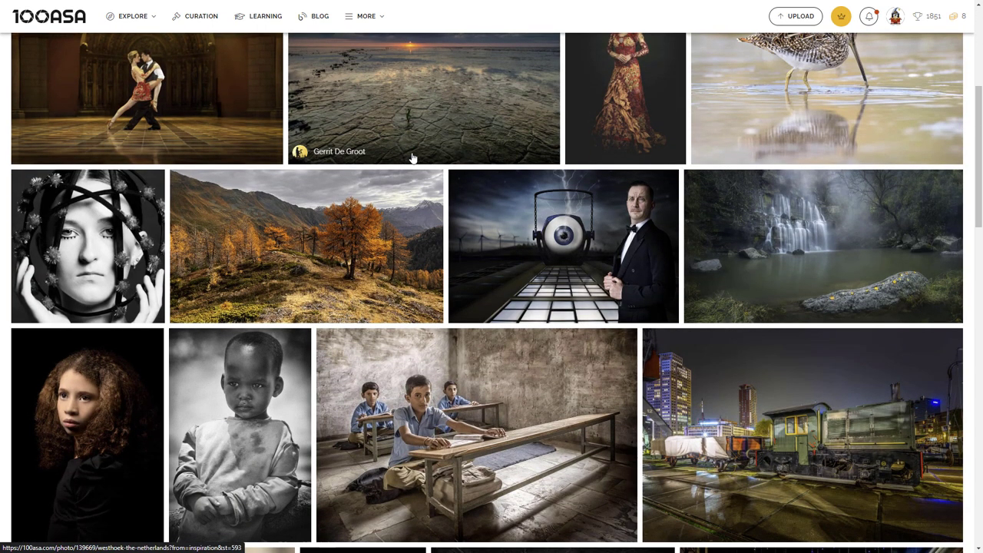
{"action": "scroll", "coordinate": [411, 157], "scroll_direction": "down", "scroll_amount": 3}
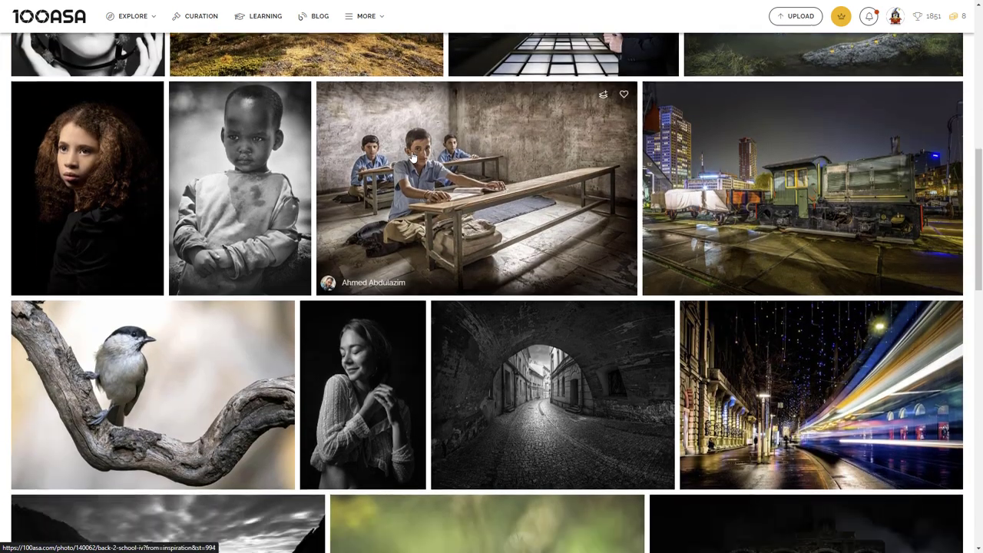
{"action": "scroll", "coordinate": [412, 156], "scroll_direction": "down", "scroll_amount": 2}
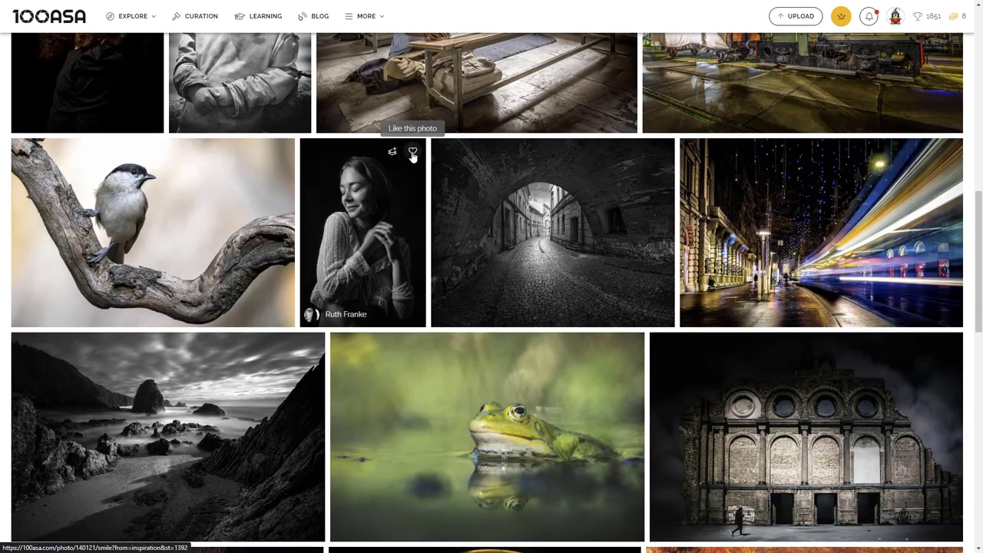
{"action": "scroll", "coordinate": [412, 156], "scroll_direction": "down", "scroll_amount": 4}
{"action": "scroll", "coordinate": [412, 157], "scroll_direction": "down", "scroll_amount": 4}
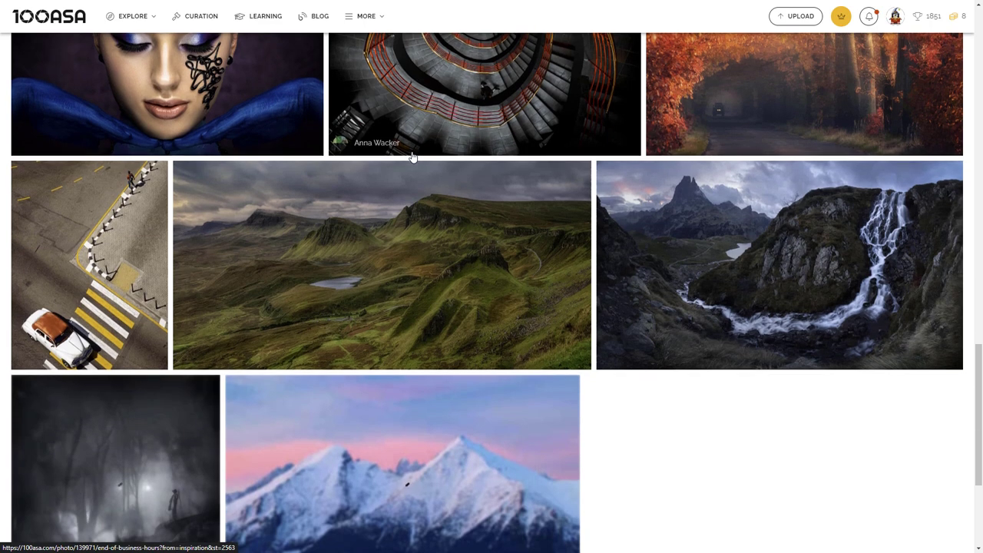
{"action": "scroll", "coordinate": [413, 154], "scroll_direction": "down", "scroll_amount": 3}
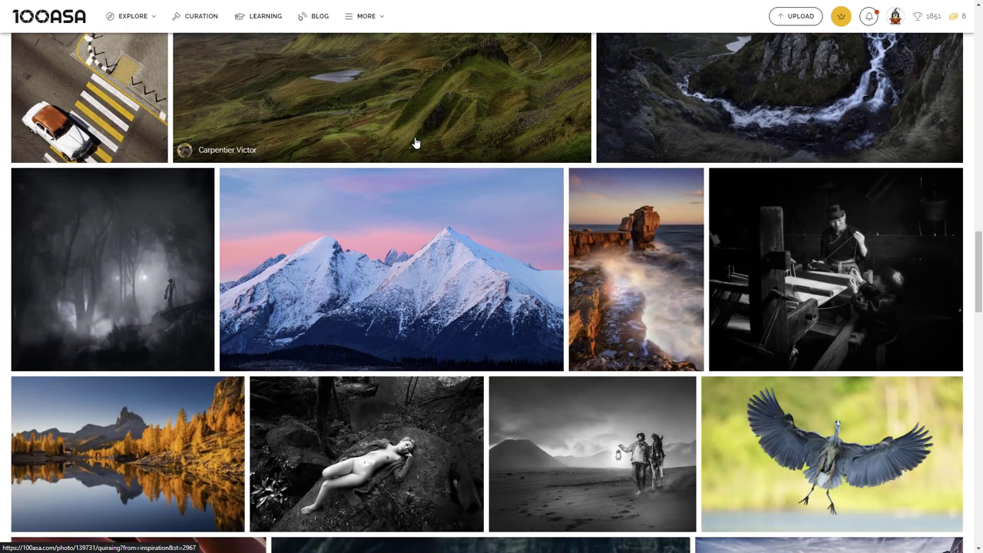
{"action": "scroll", "coordinate": [414, 143], "scroll_direction": "down", "scroll_amount": 3}
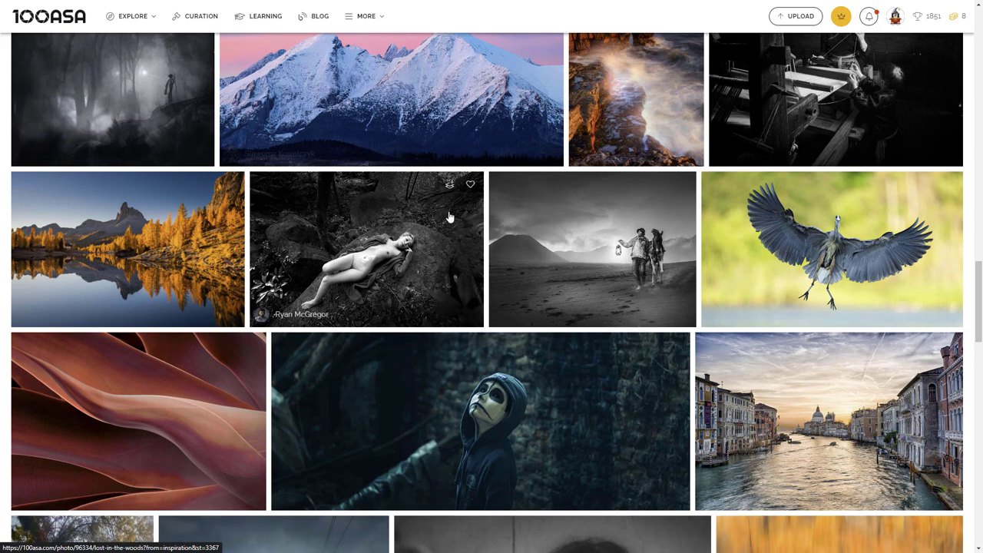
{"action": "scroll", "coordinate": [214, 122], "scroll_direction": "up", "scroll_amount": 6}
{"action": "scroll", "coordinate": [213, 123], "scroll_direction": "up", "scroll_amount": 3}
{"action": "scroll", "coordinate": [208, 108], "scroll_direction": "up", "scroll_amount": 3}
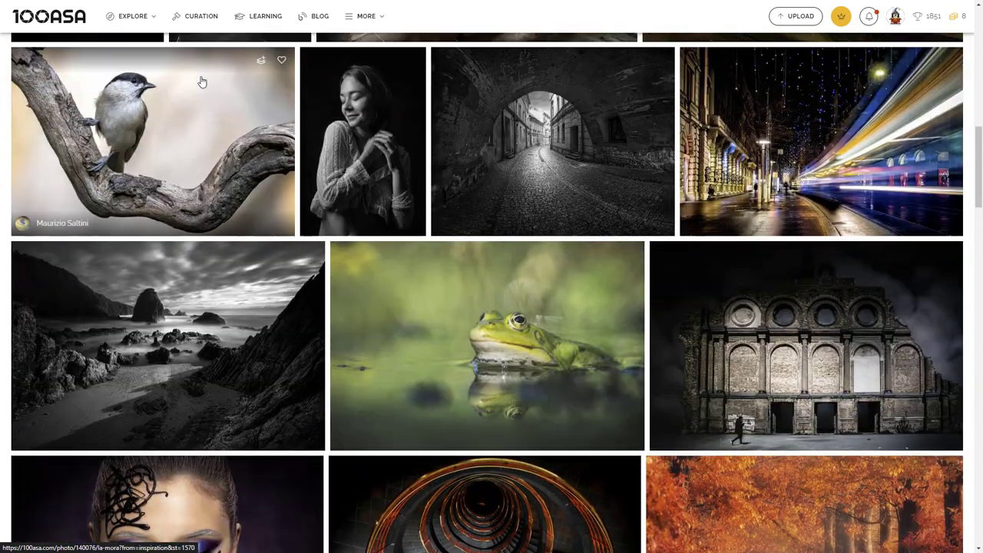
{"action": "mouse_move", "coordinate": [132, 16]}
{"action": "left_click", "coordinate": [145, 51]}
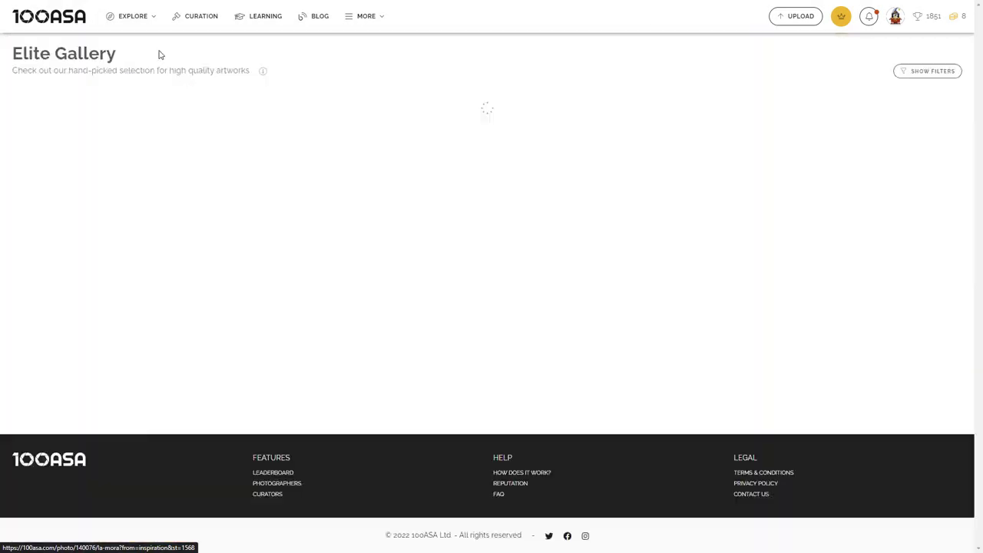